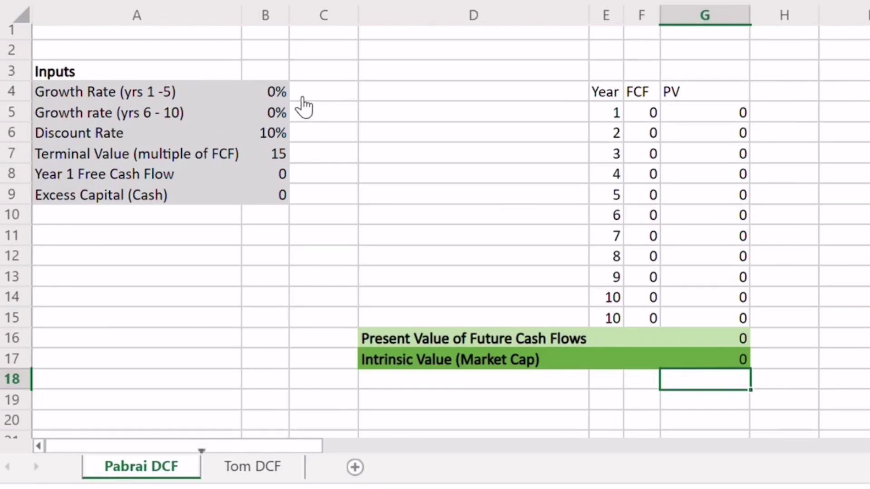
Step: Switch to Yahoo Finance and find and highlight AAPL's per-annum growth estimate for the next 5 years in its analyst data
{"action": "left_click", "coordinate": [280, 95]}
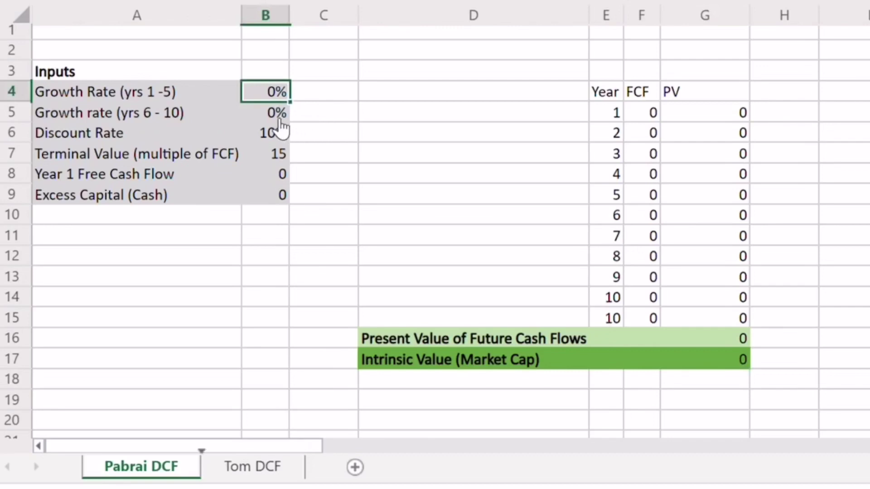
{"action": "key", "text": "Return"}
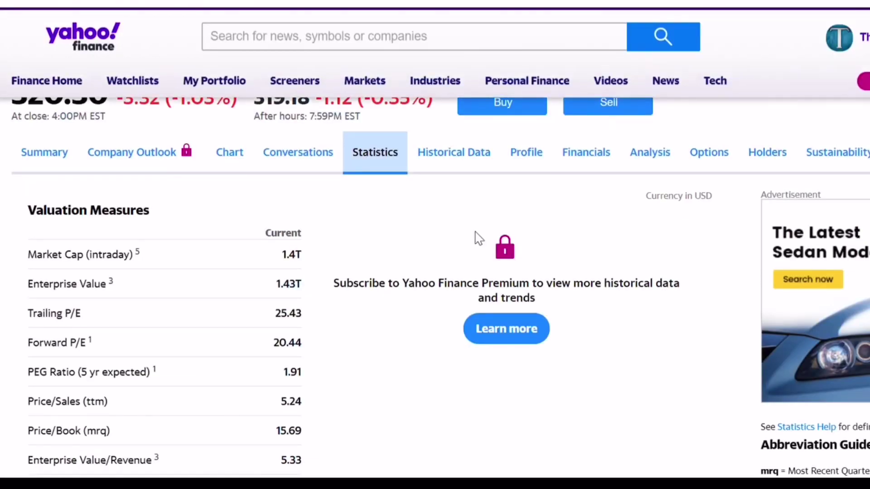
{"action": "left_click", "coordinate": [664, 162]}
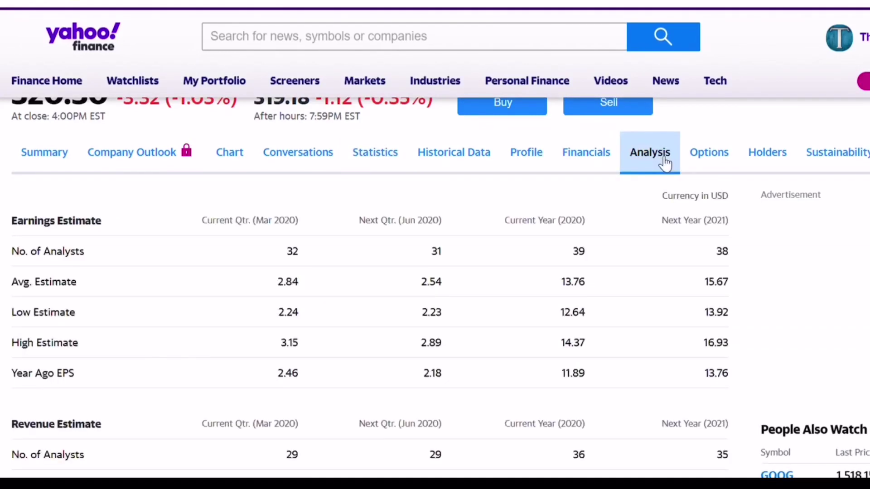
{"action": "scroll", "coordinate": [300, 350], "scroll_direction": "down", "scroll_amount": 10}
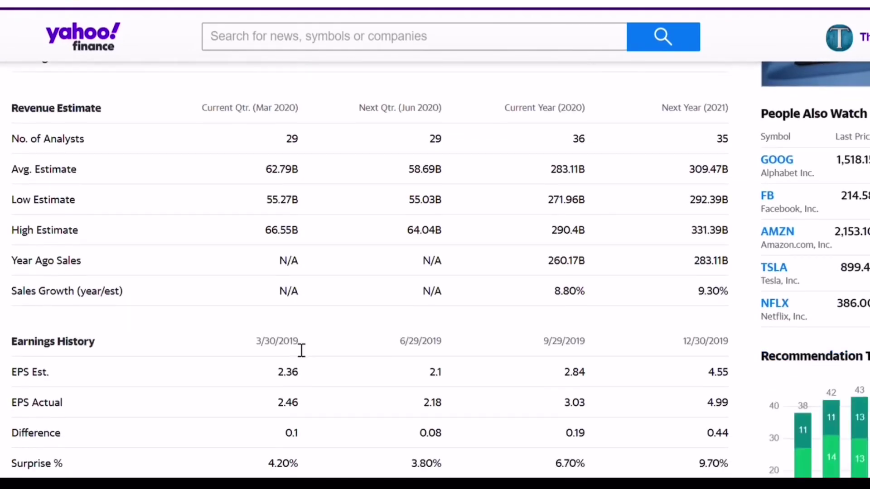
{"action": "scroll", "coordinate": [301, 350], "scroll_direction": "down", "scroll_amount": 10}
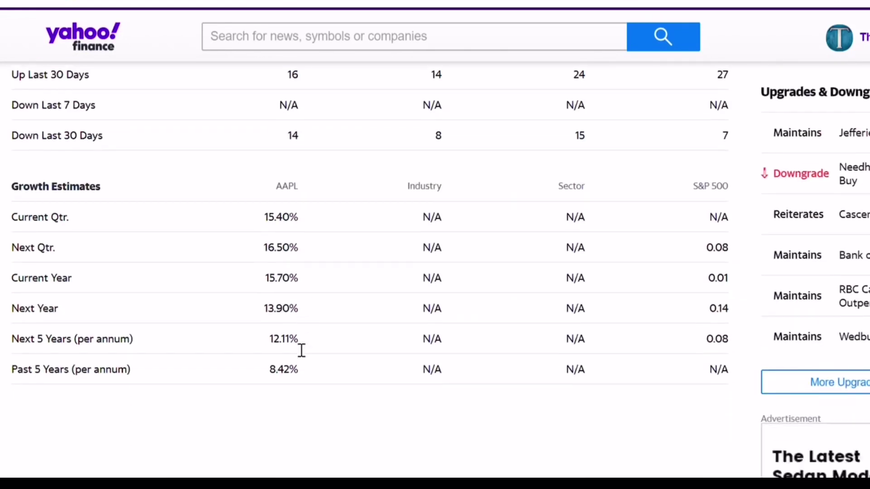
{"action": "left_click_drag", "start_coordinate": [301, 324], "coordinate": [17, 337]}
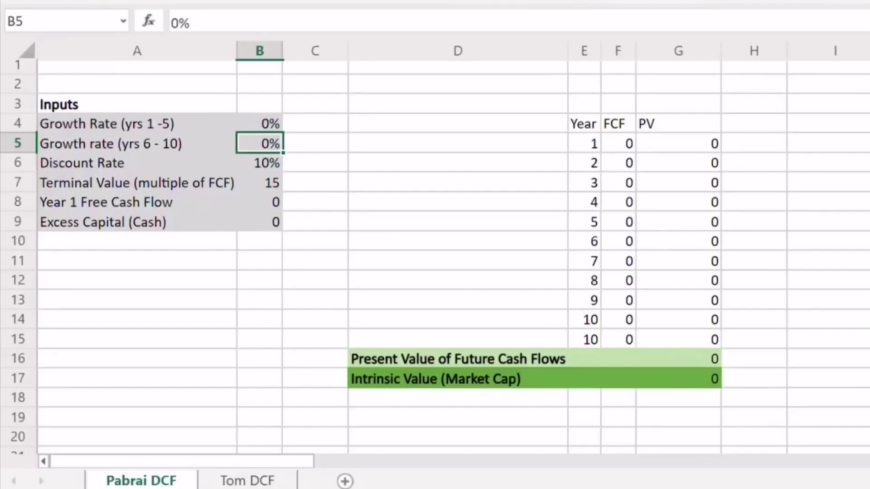
Step: In the Pabrai DCF sheet, set the growth rate for years 1-5 to 12% and for years 6-10 to 7%
{"action": "left_click", "coordinate": [269, 129]}
{"action": "type", "text": "12"}
{"action": "key", "text": "Return"}
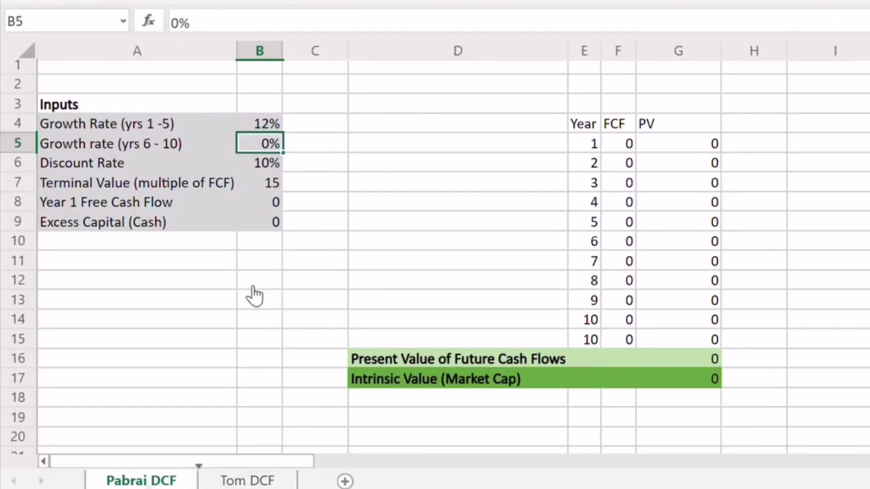
{"action": "type", "text": "7"}
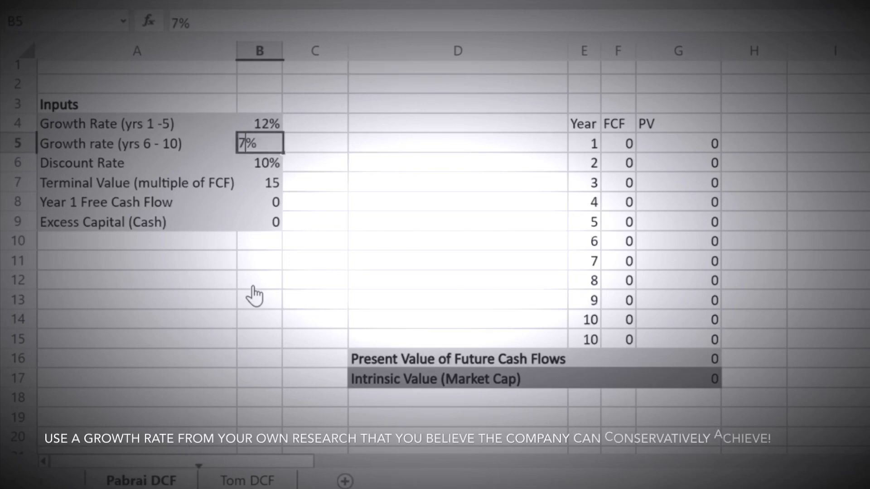
{"action": "key", "text": "Return"}
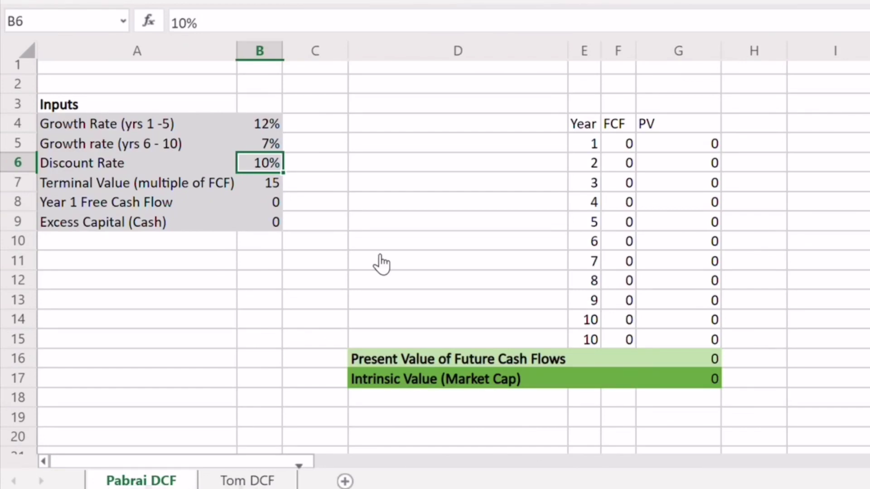
Step: Look up Apple's 2019 annual free cash flow on MacroTrends and enter 58.896 as the Year 1 Free Cash Flow in the DCF sheet
{"action": "key", "text": "Down"}
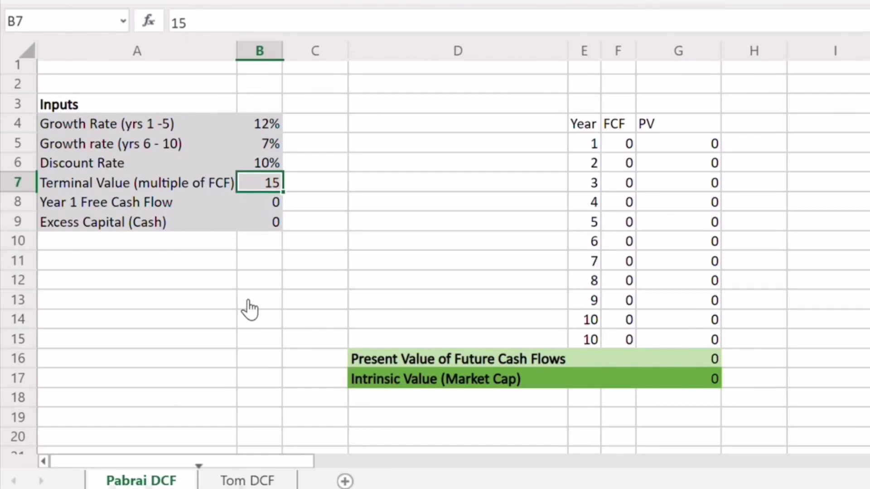
{"action": "key", "text": "Return"}
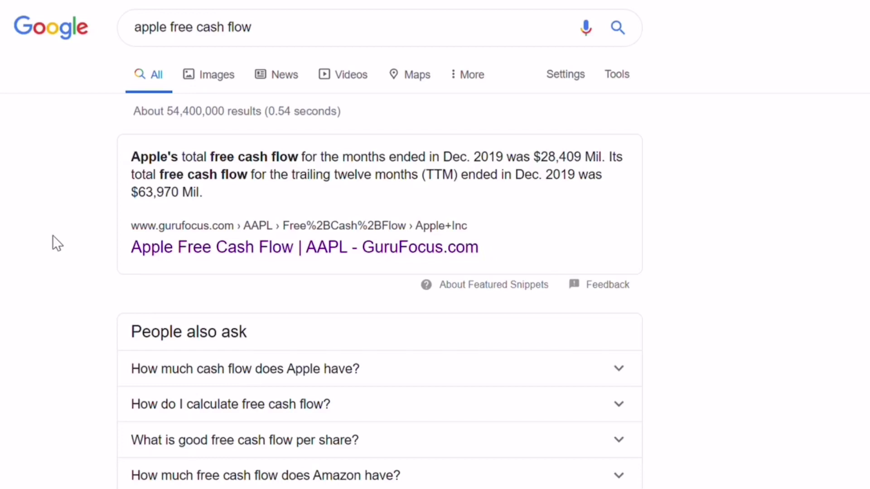
{"action": "scroll", "coordinate": [52, 236], "scroll_direction": "down", "scroll_amount": 5}
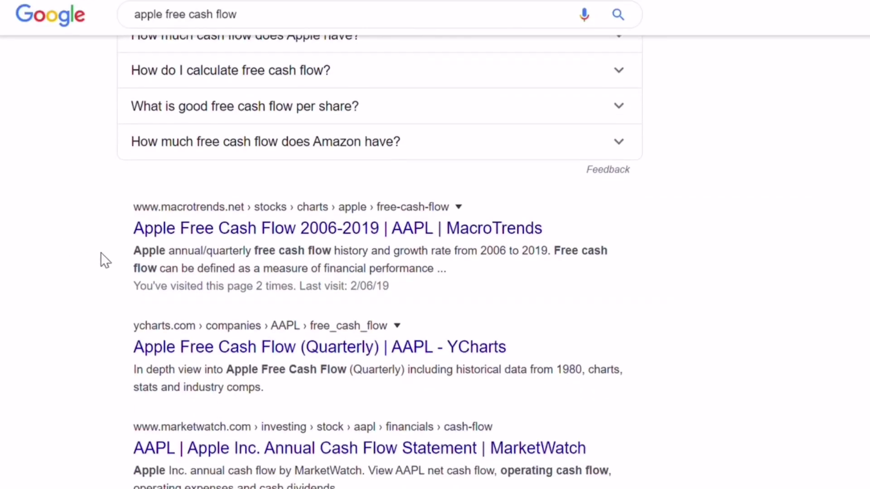
{"action": "left_click", "coordinate": [195, 239]}
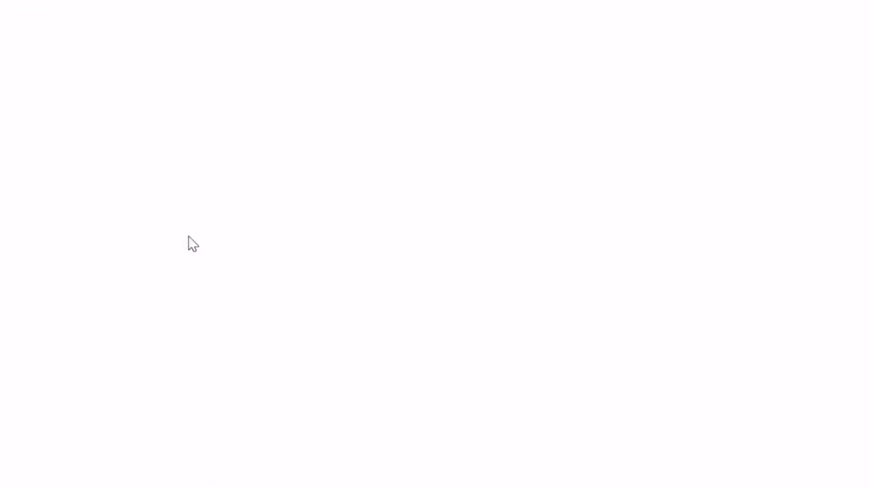
{"action": "scroll", "coordinate": [77, 302], "scroll_direction": "down", "scroll_amount": 5}
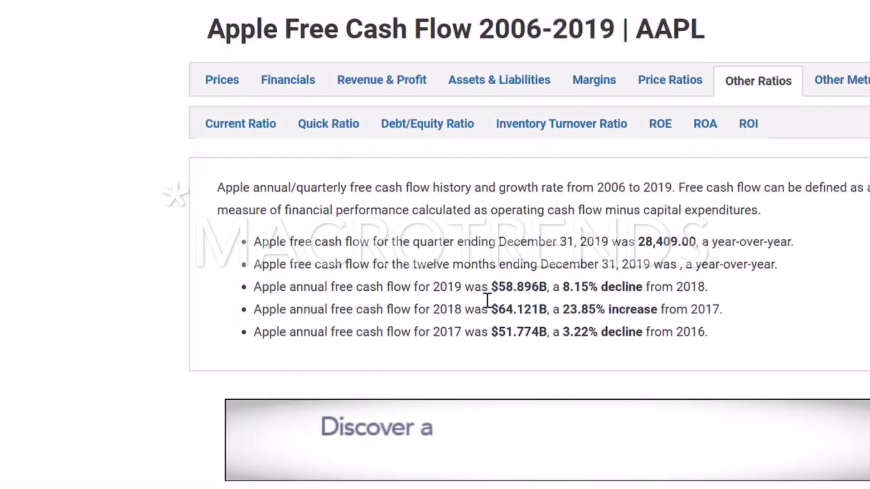
{"action": "left_click_drag", "start_coordinate": [493, 289], "coordinate": [547, 298]}
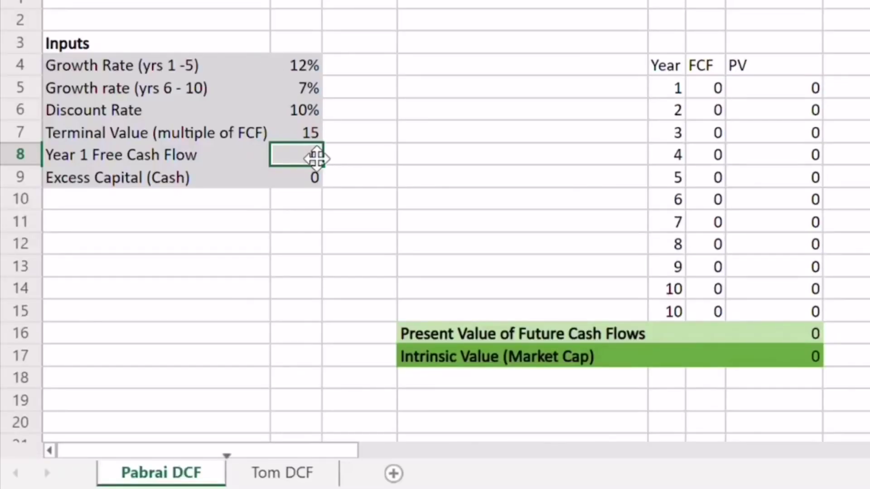
{"action": "type", "text": "58.896"}
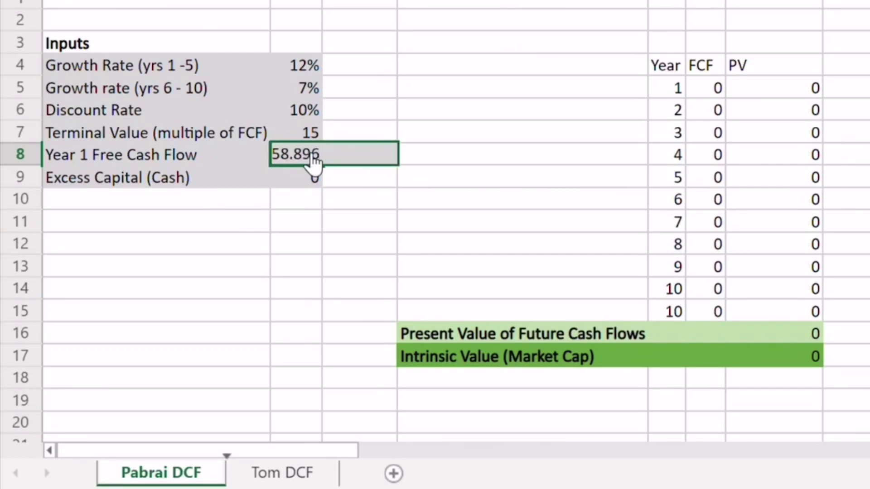
{"action": "key", "text": "Return"}
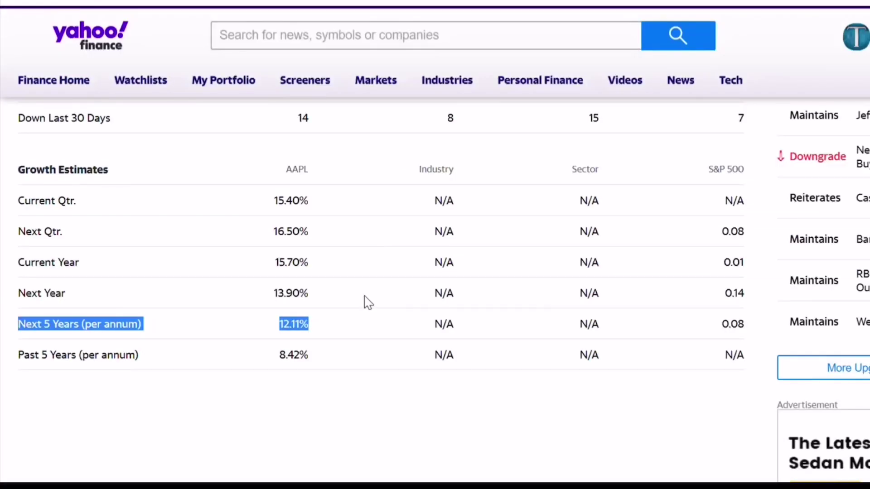
Step: Look up Apple's total cash in the Yahoo Finance statistics and enter 107.16 as the Excess Capital (Cash) in the DCF sheet
{"action": "scroll", "coordinate": [368, 302], "scroll_direction": "up", "scroll_amount": 15}
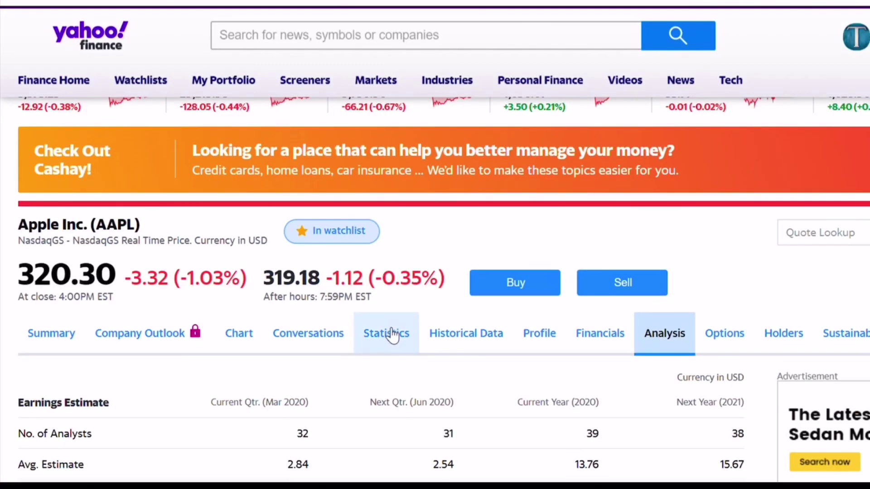
{"action": "left_click", "coordinate": [392, 336]}
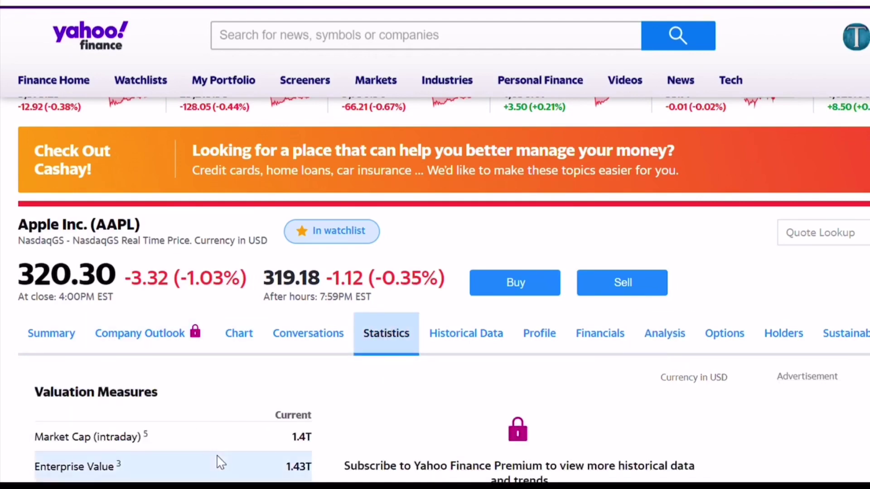
{"action": "scroll", "coordinate": [221, 462], "scroll_direction": "down", "scroll_amount": 10}
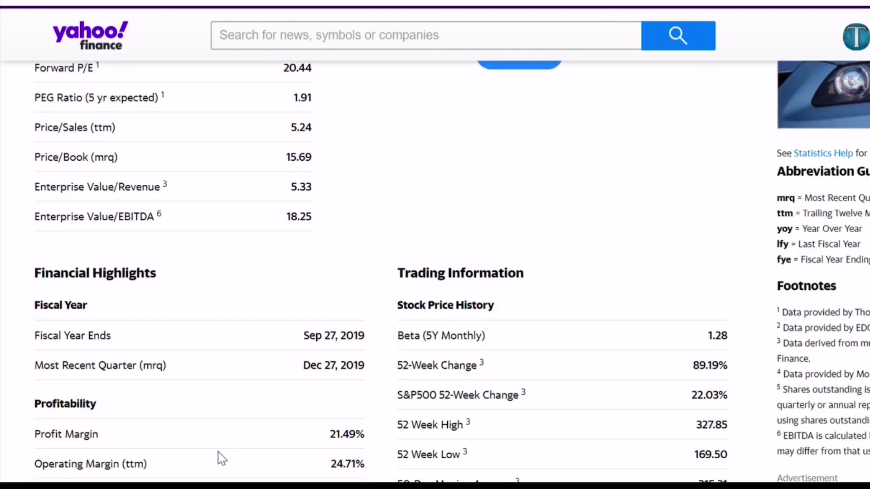
{"action": "scroll", "coordinate": [220, 459], "scroll_direction": "down", "scroll_amount": 12}
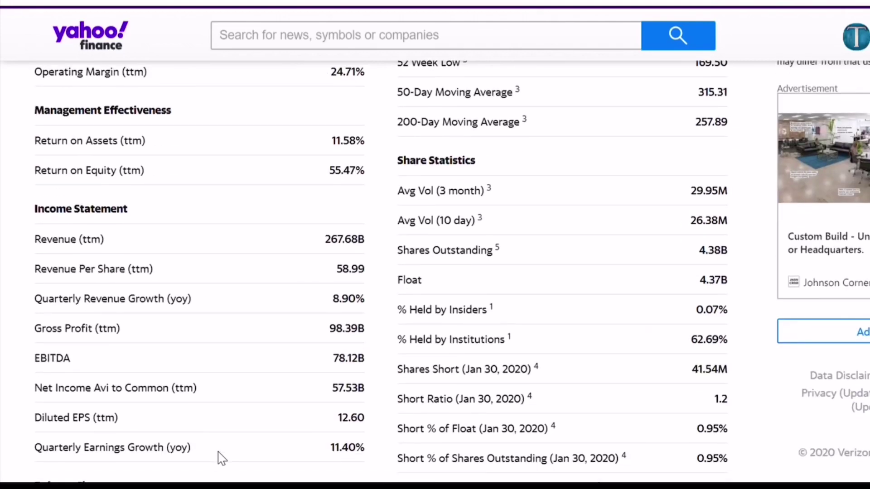
{"action": "scroll", "coordinate": [221, 457], "scroll_direction": "down", "scroll_amount": 4}
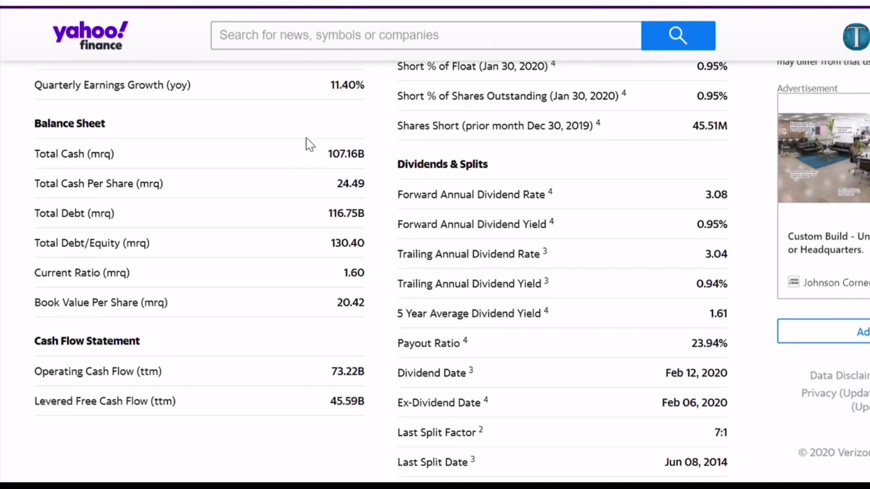
{"action": "left_click_drag", "start_coordinate": [327, 156], "coordinate": [370, 159]}
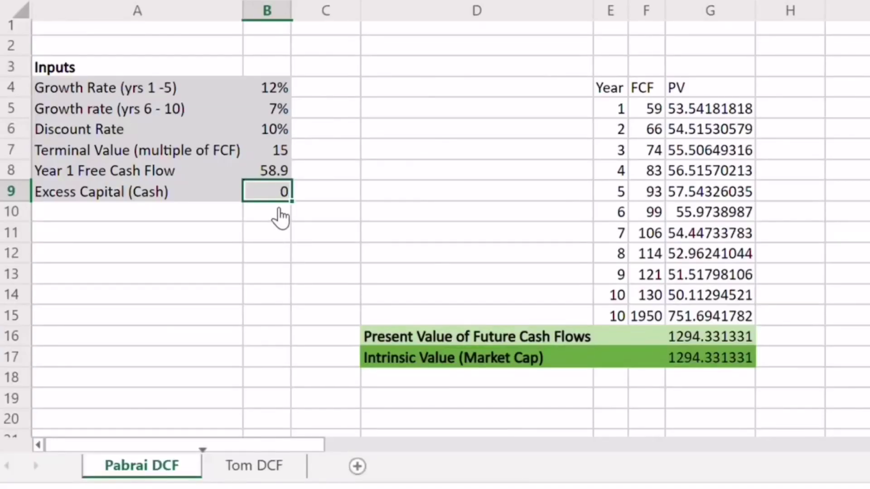
{"action": "type", "text": "107.16"}
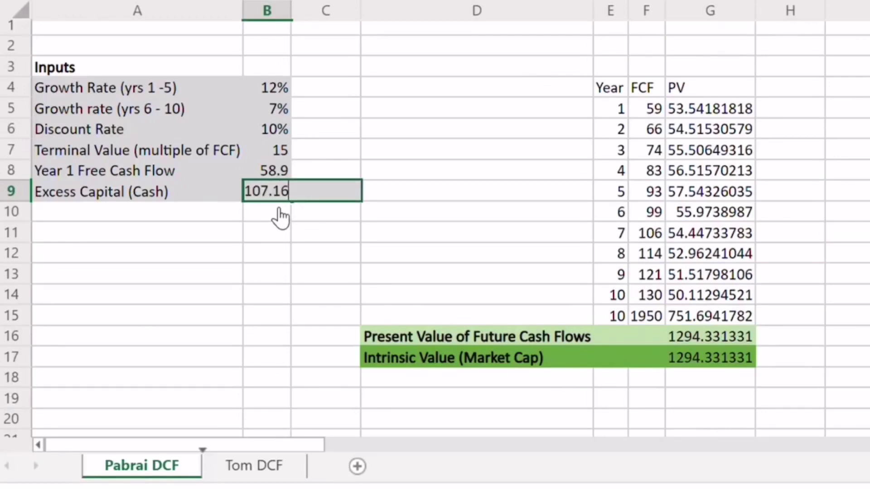
{"action": "key", "text": "Return"}
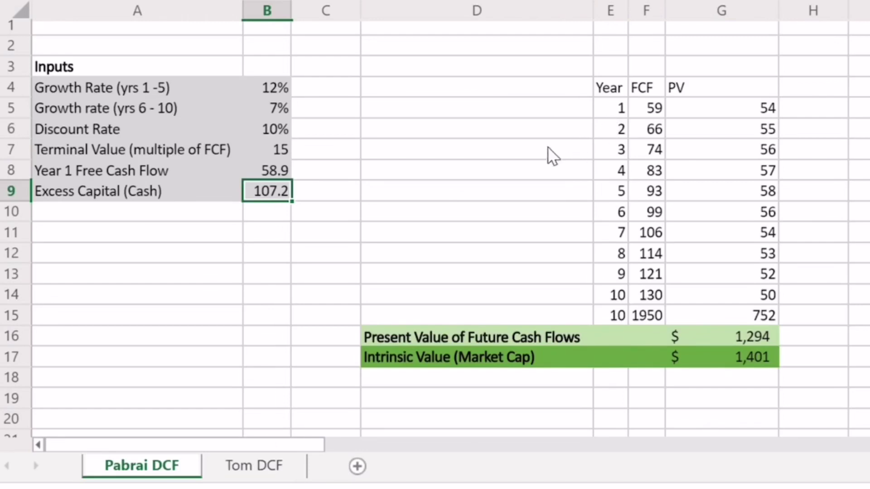
Step: Review the projected free cash flows year by year from year 1 to the terminal value in the FCF column
{"action": "left_click", "coordinate": [649, 111]}
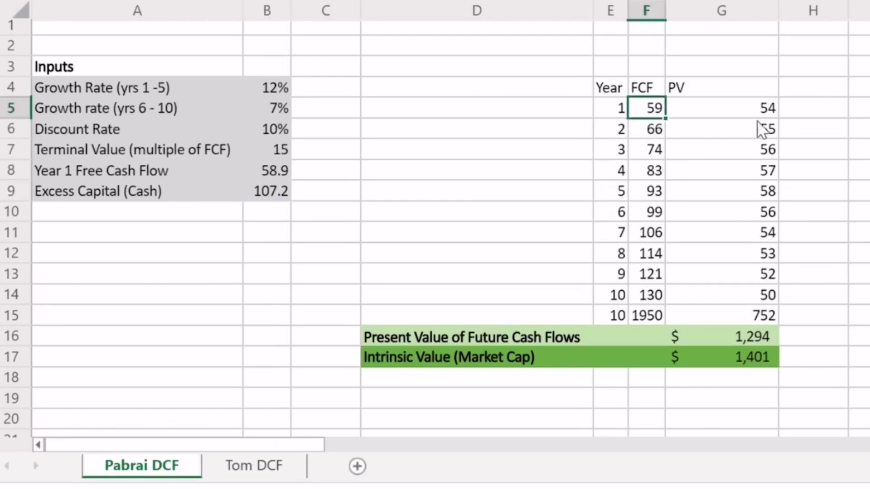
{"action": "key", "text": "Down"}
{"action": "key", "text": "Down"}
{"action": "key", "text": "Down"}
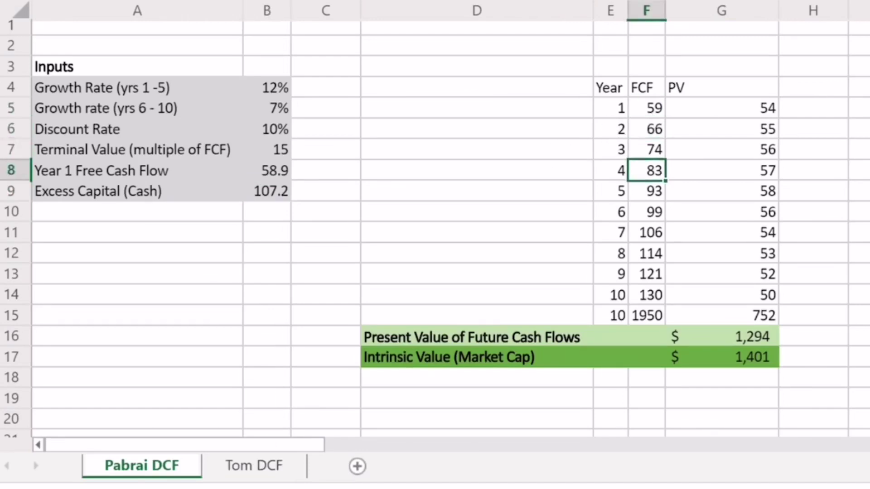
{"action": "key", "text": "Down"}
{"action": "key", "text": "Down"}
{"action": "key", "text": "Down"}
{"action": "key", "text": "Down"}
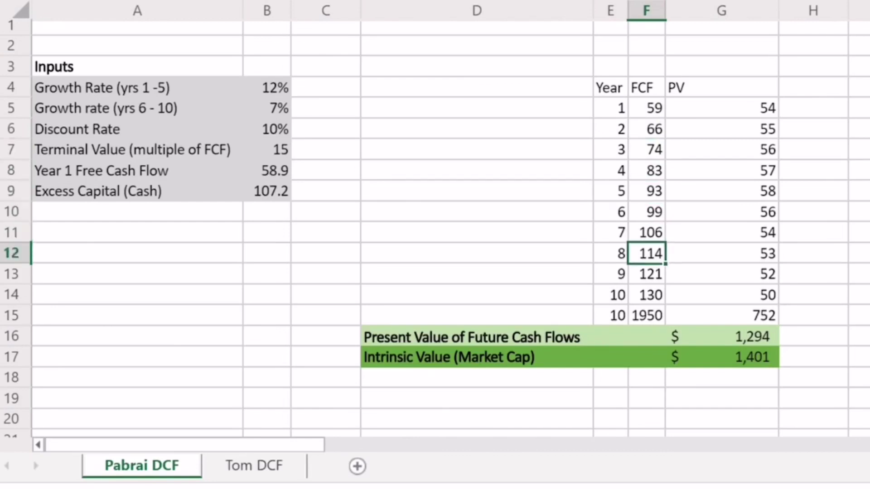
{"action": "key", "text": "Down"}
{"action": "key", "text": "Down"}
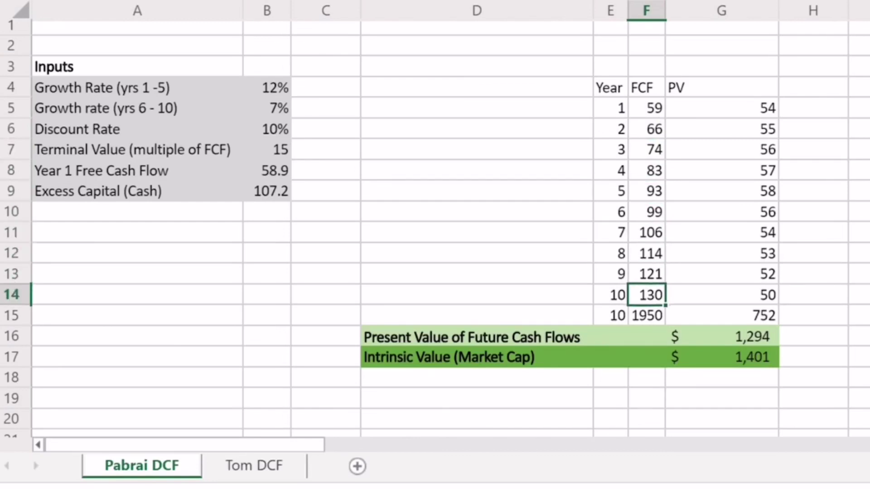
{"action": "key", "text": "Down"}
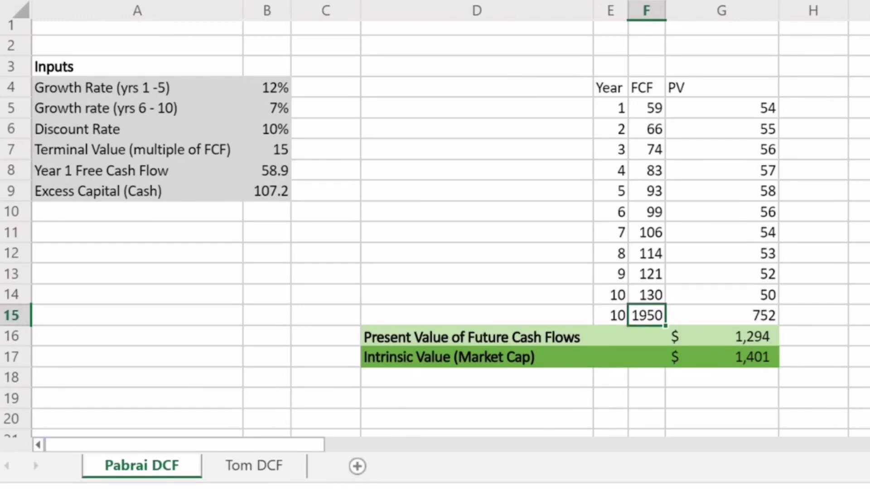
Step: Examine the discounted values in the PV column and the formula behind the Present Value of Future Cash Flows
{"action": "key", "text": "Right"}
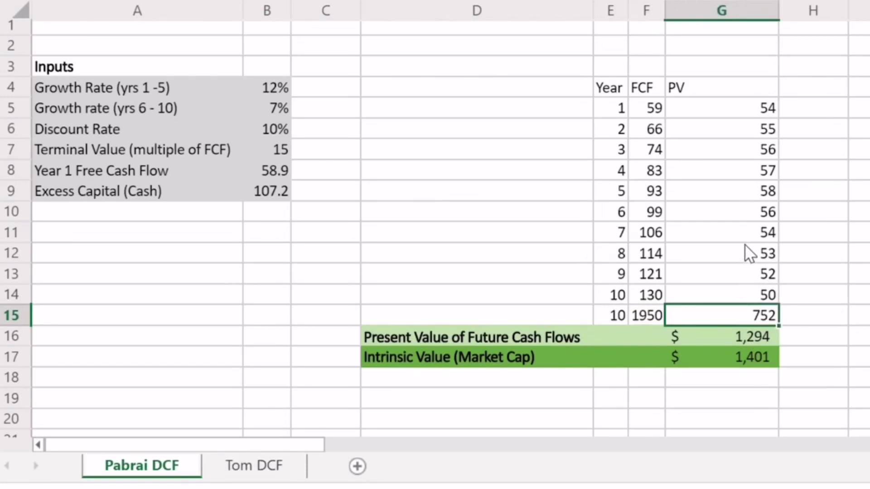
{"action": "left_click", "coordinate": [740, 295]}
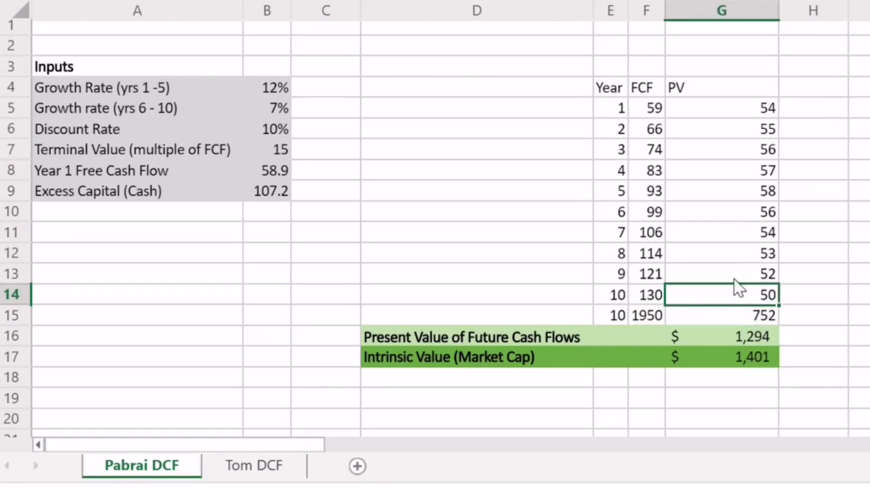
{"action": "left_click", "coordinate": [731, 276]}
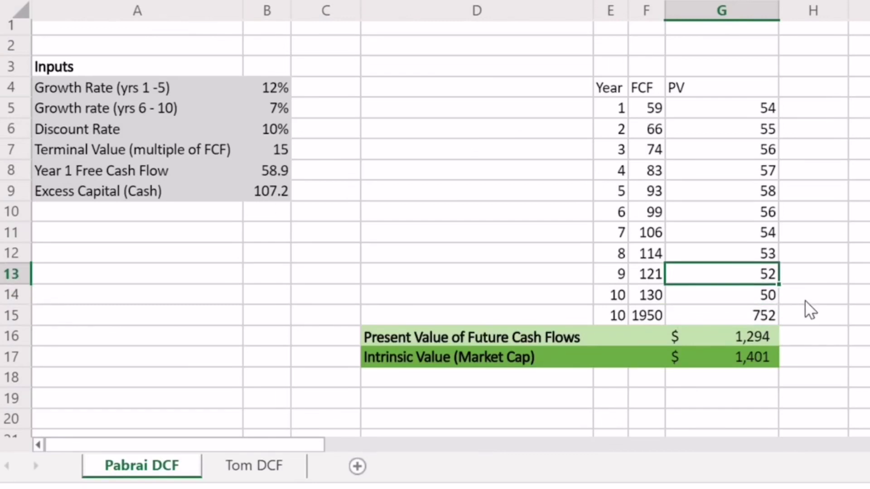
{"action": "left_click", "coordinate": [744, 335]}
{"action": "double_click", "coordinate": [740, 332]}
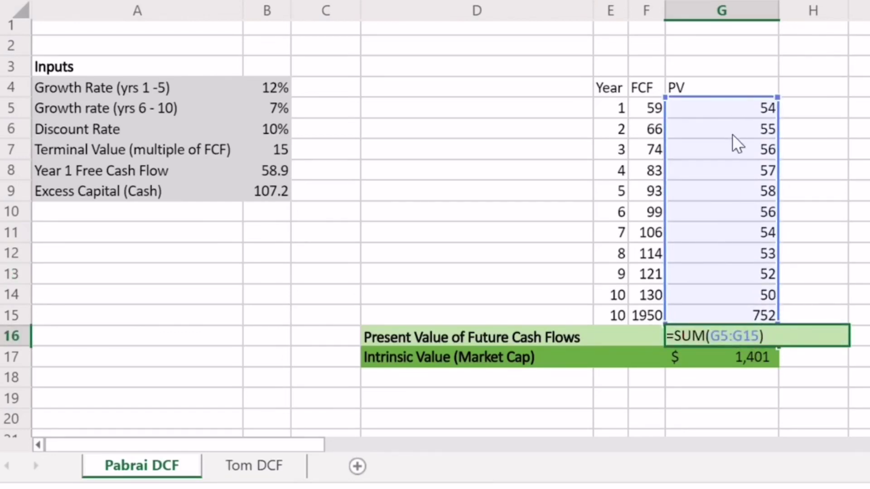
{"action": "key", "text": "Return"}
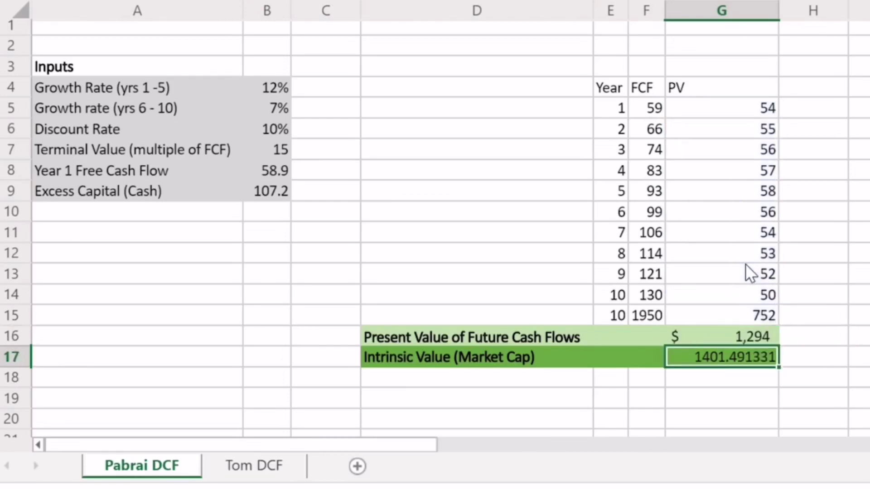
Step: Check the Present Value of Future Cash Flows and Intrinsic Value cells, and compare them with Apple's market cap in the Yahoo Finance statistics
{"action": "left_click", "coordinate": [745, 334]}
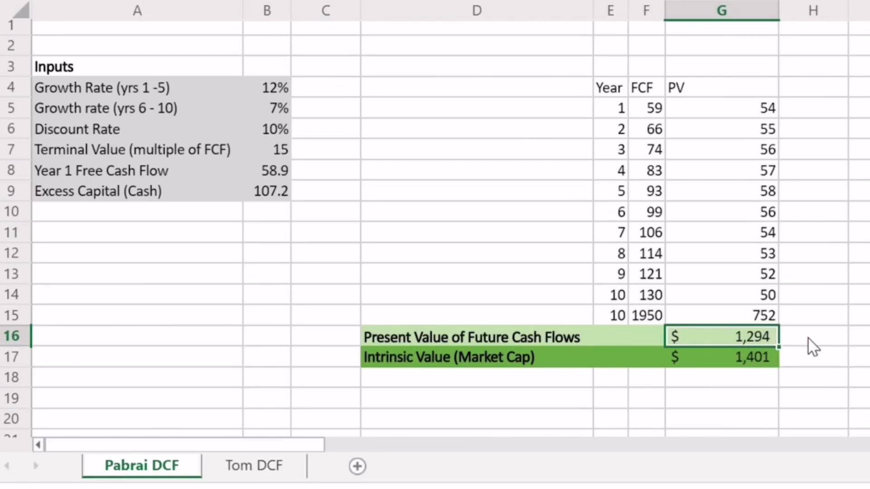
{"action": "key", "text": "Down"}
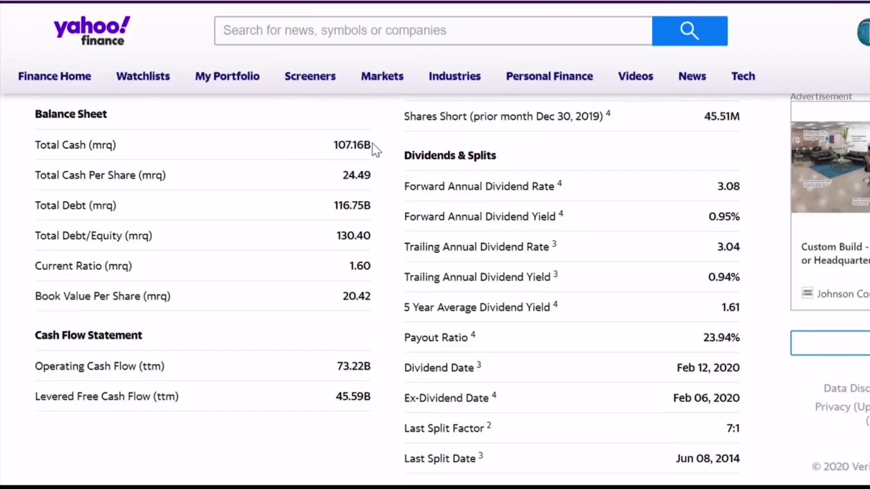
{"action": "scroll", "coordinate": [374, 149], "scroll_direction": "up", "scroll_amount": 12}
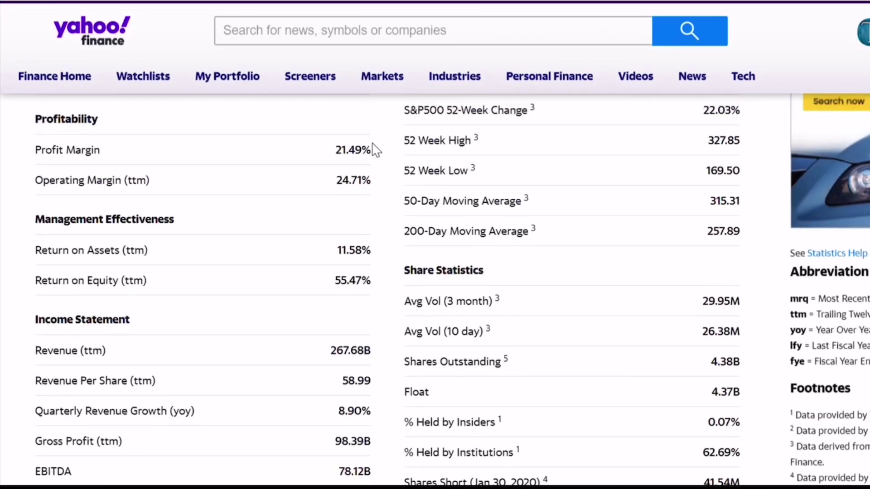
{"action": "scroll", "coordinate": [374, 150], "scroll_direction": "up", "scroll_amount": 9}
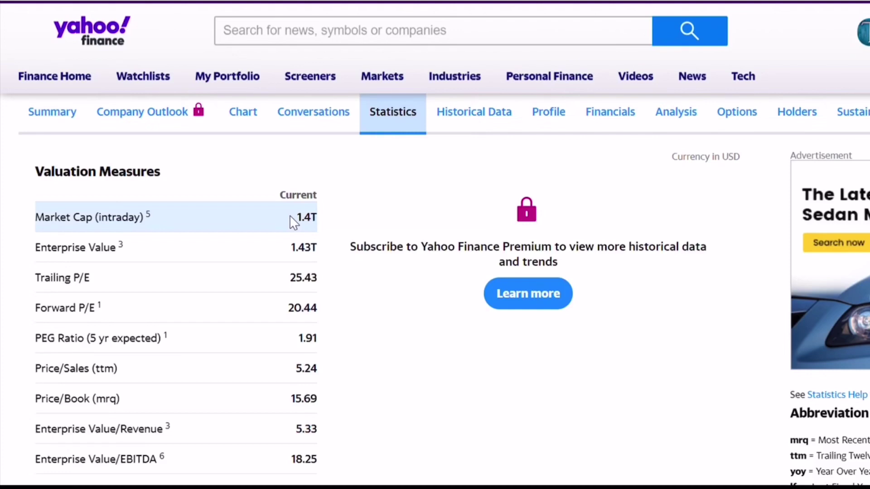
{"action": "left_click_drag", "start_coordinate": [290, 217], "coordinate": [321, 222]}
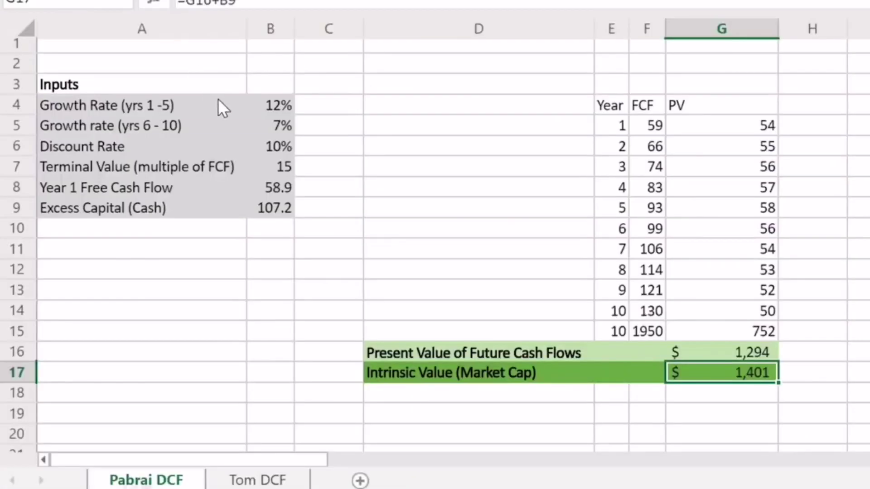
Step: Try a Discount Rate of 15% in the Pabrai DCF sheet and check the Intrinsic Value (Market Cap) cell
{"action": "left_click", "coordinate": [271, 146]}
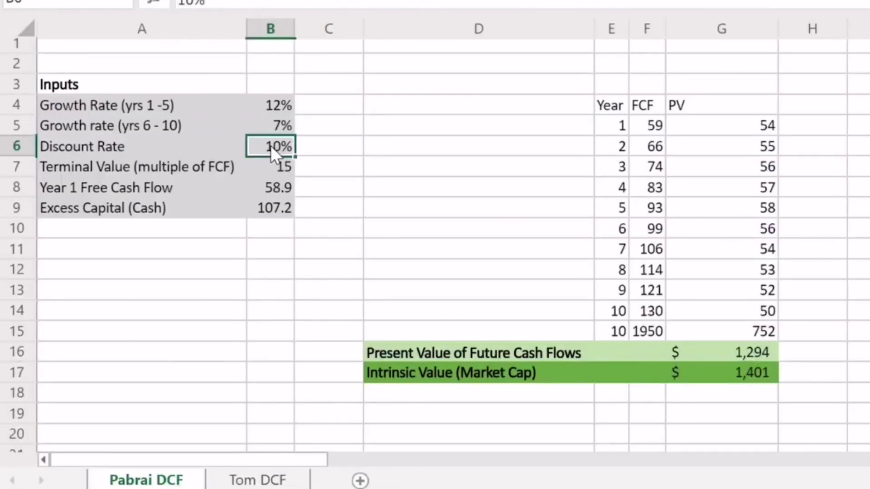
{"action": "type", "text": "15"}
{"action": "key", "text": "Return"}
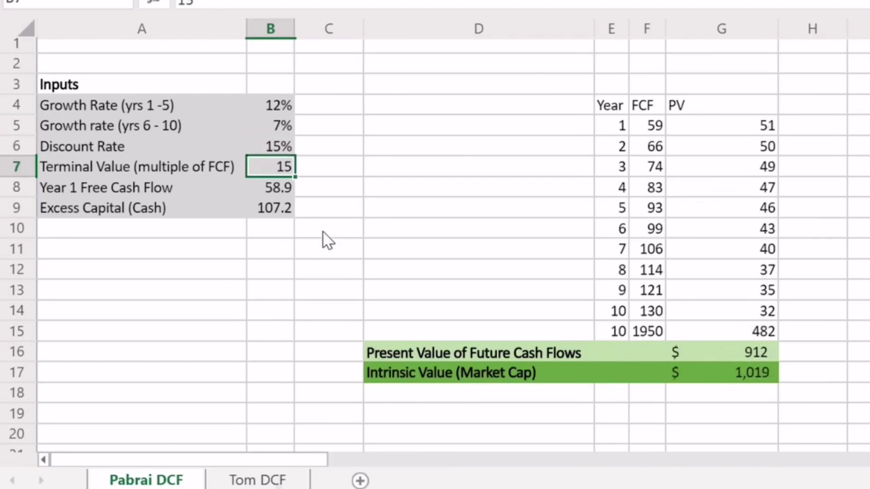
{"action": "left_click", "coordinate": [747, 373]}
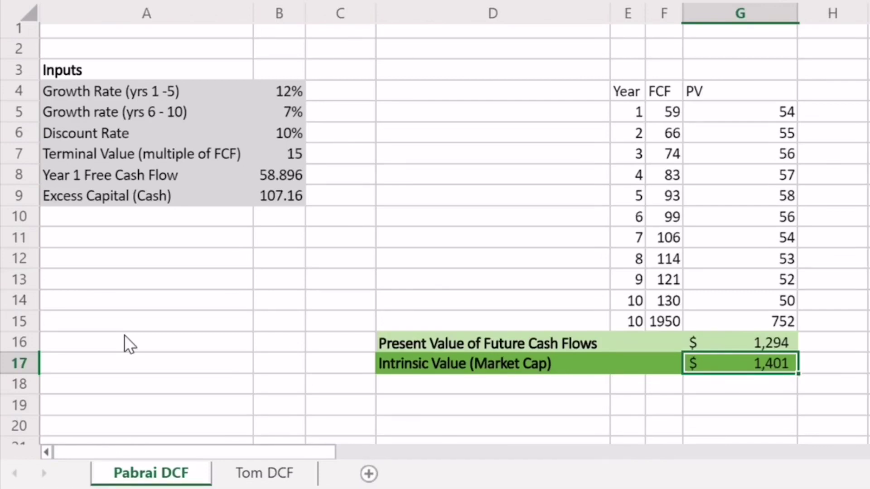
{"action": "left_click", "coordinate": [278, 89]}
{"action": "type", "text": "5"}
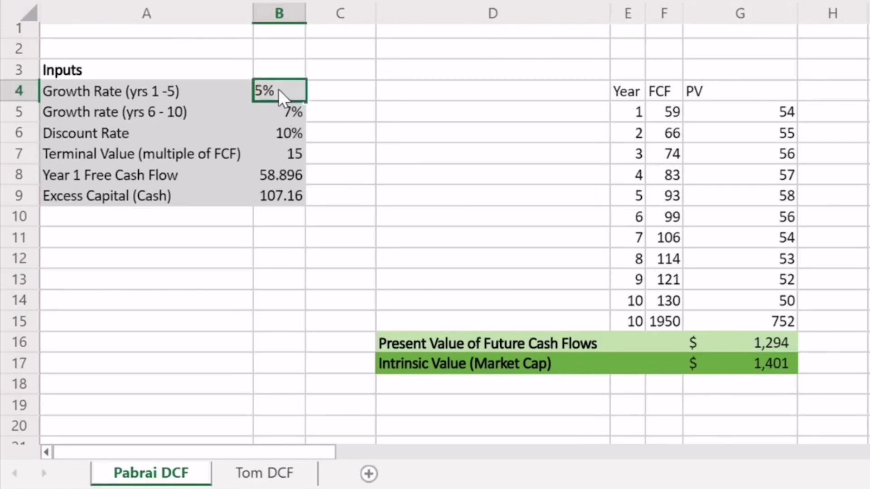
{"action": "key", "text": "Return"}
Step: Set the growth rate to 7% for years 1-5 and 5% for years 6-10, and check the Intrinsic Value
{"action": "left_click", "coordinate": [278, 89]}
{"action": "type", "text": "7"}
{"action": "key", "text": "Return"}
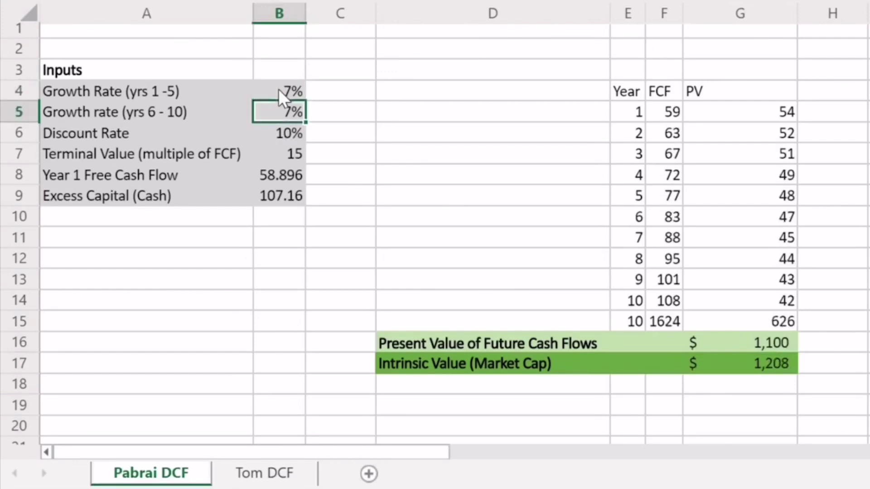
{"action": "type", "text": "5"}
{"action": "key", "text": "Return"}
{"action": "left_click", "coordinate": [188, 256]}
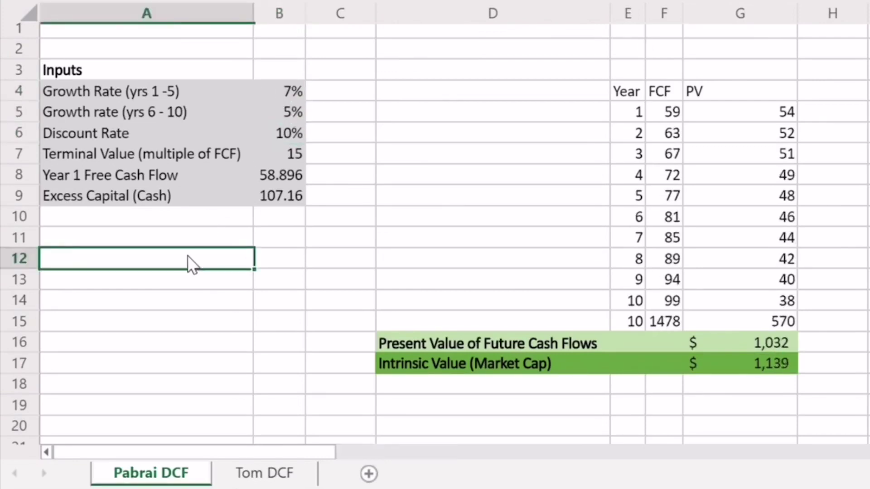
{"action": "left_click", "coordinate": [743, 368]}
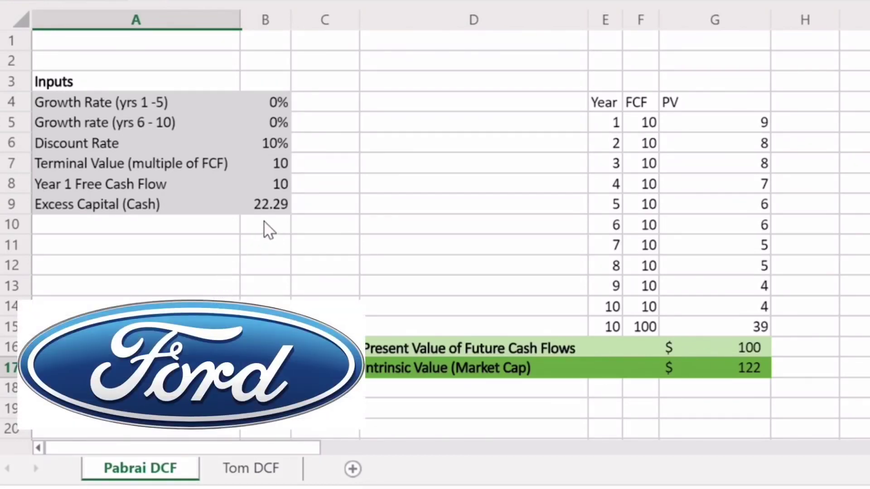
Step: Review Ford's free cash flow, cash, growth rate and terminal multiple inputs and its Intrinsic Value in the Pabrai DCF sheet
{"action": "left_click", "coordinate": [269, 183]}
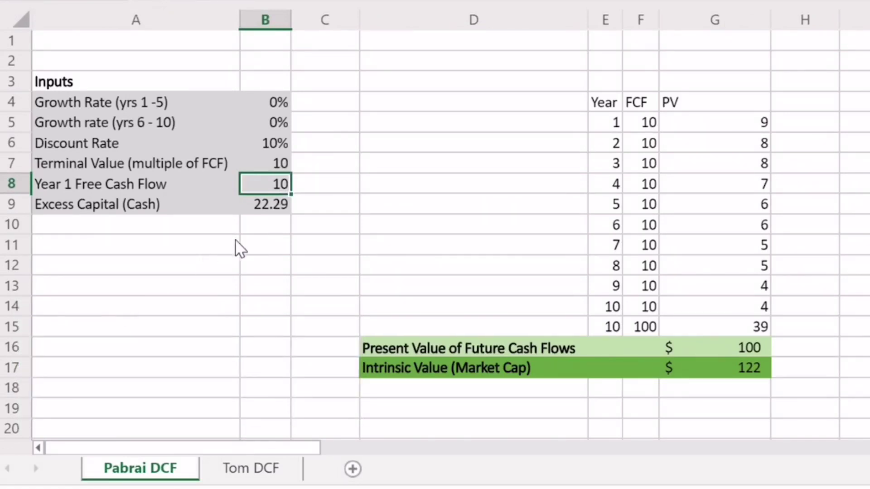
{"action": "left_click", "coordinate": [267, 206]}
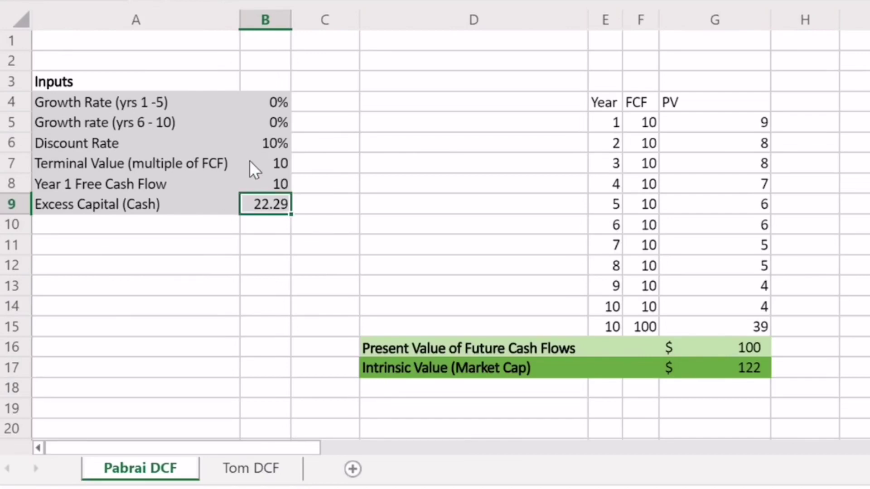
{"action": "left_click", "coordinate": [270, 107]}
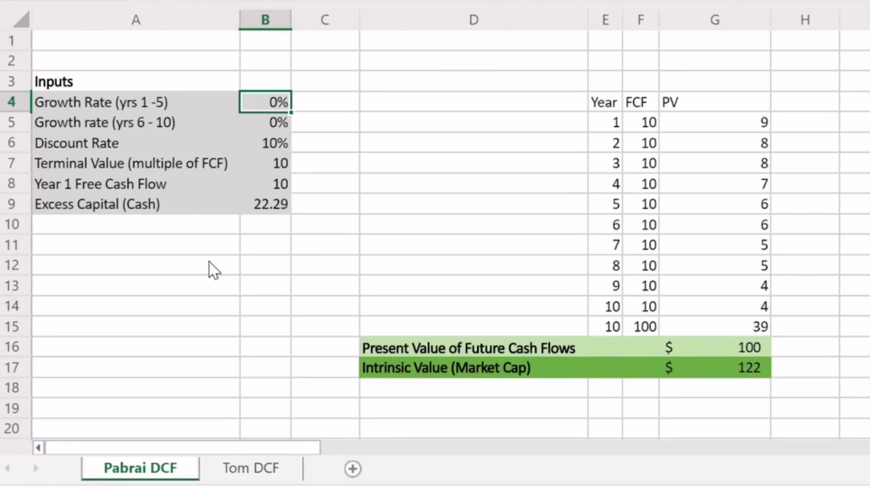
{"action": "left_click", "coordinate": [274, 164]}
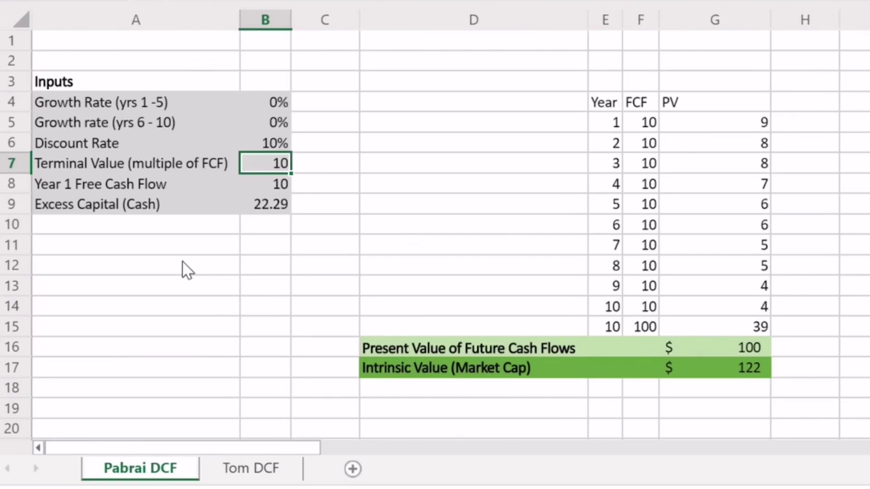
{"action": "left_click", "coordinate": [747, 373]}
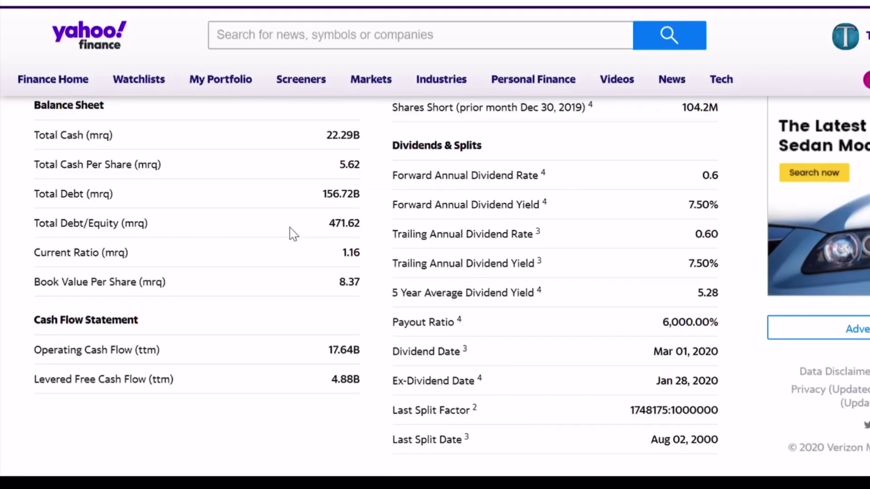
Step: Look up Ford's market cap in the valuation measures of its Yahoo Finance statistics
{"action": "scroll", "coordinate": [291, 229], "scroll_direction": "up", "scroll_amount": 15}
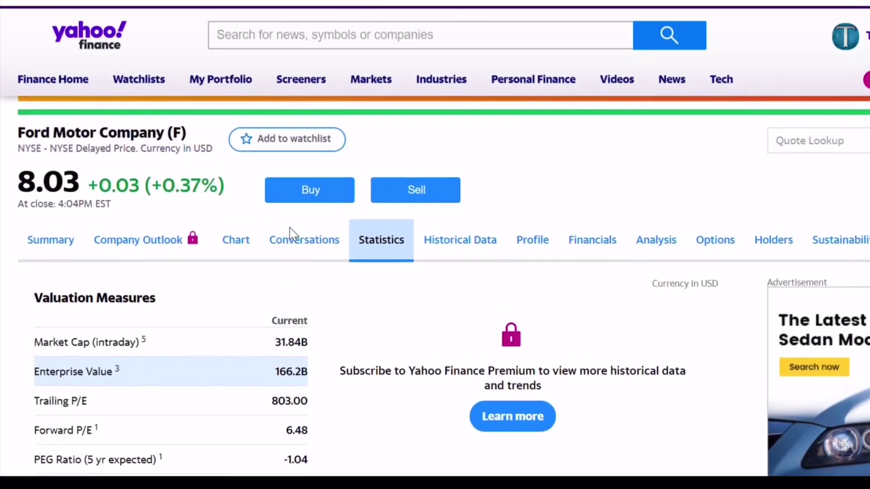
{"action": "scroll", "coordinate": [290, 228], "scroll_direction": "down", "scroll_amount": 3}
{"action": "left_click_drag", "start_coordinate": [270, 208], "coordinate": [314, 208]}
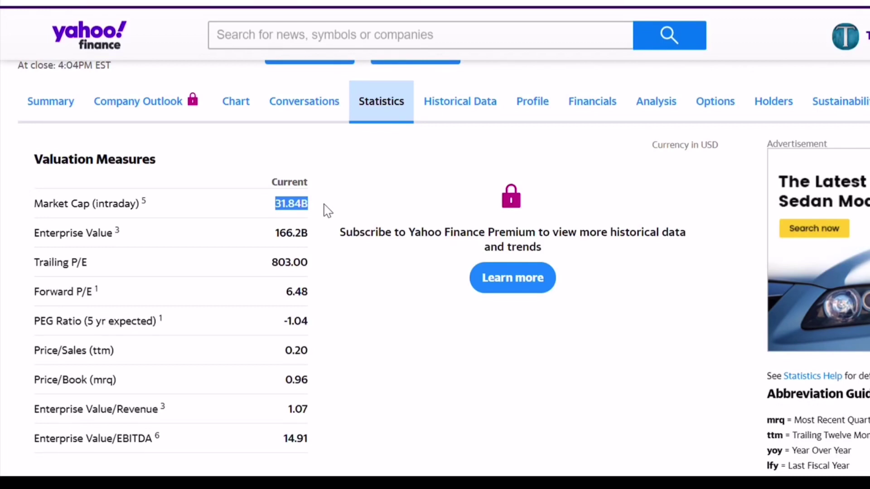
Step: Compare Ford's total cash with its total debt in the balance sheet section of the Yahoo Finance statistics
{"action": "scroll", "coordinate": [357, 264], "scroll_direction": "down", "scroll_amount": 20}
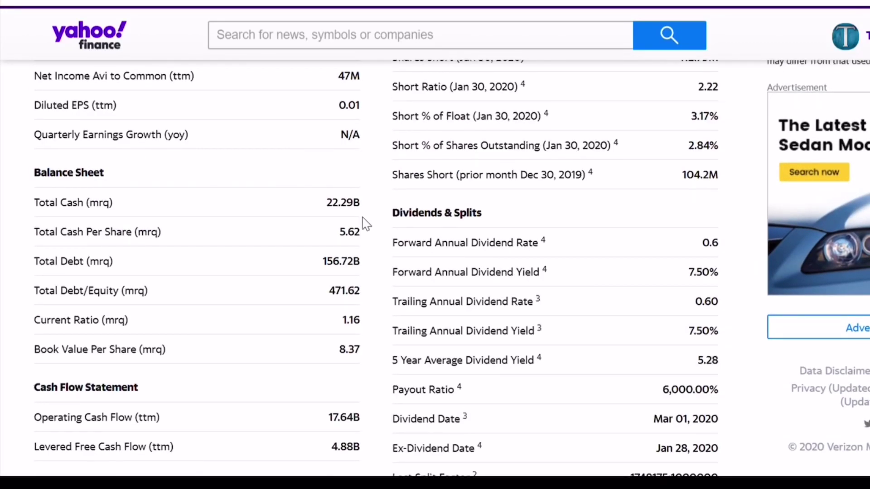
{"action": "left_click_drag", "start_coordinate": [366, 204], "coordinate": [326, 206]}
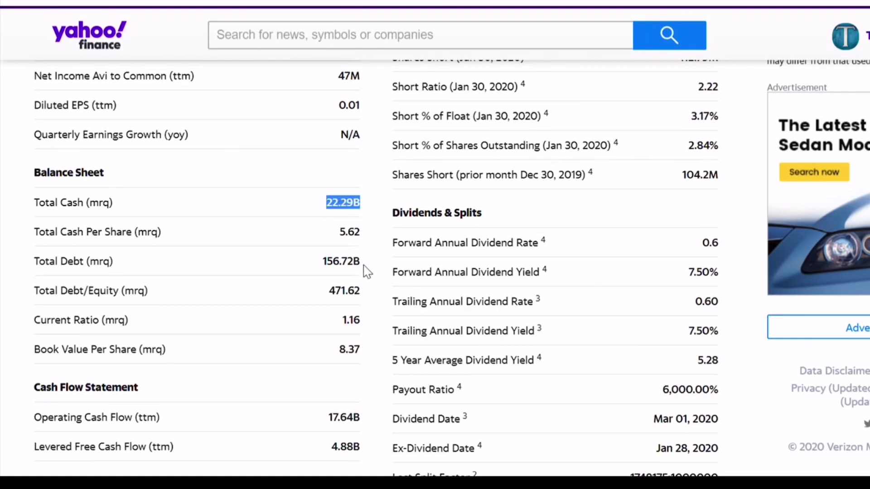
{"action": "left_click_drag", "start_coordinate": [367, 271], "coordinate": [333, 272]}
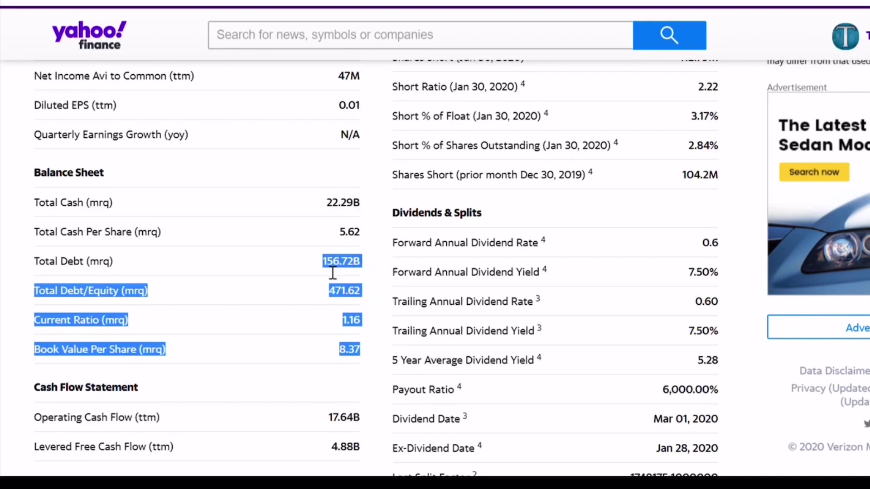
{"action": "left_click", "coordinate": [372, 275]}
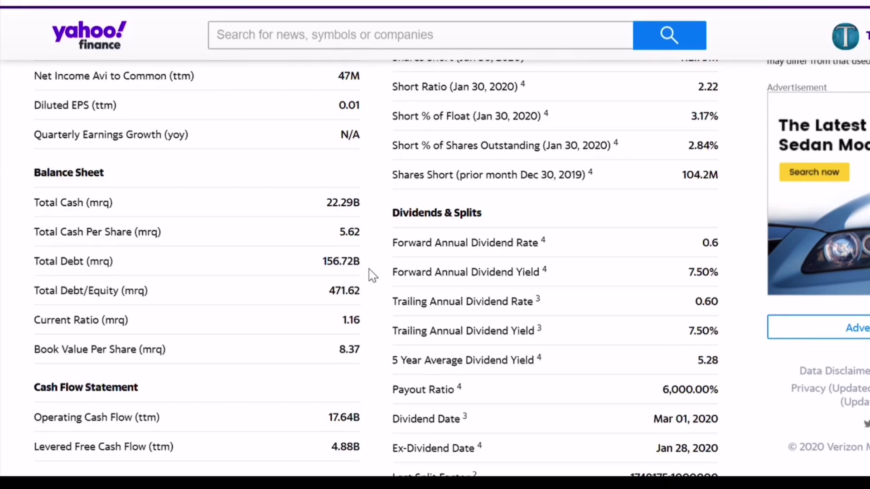
{"action": "scroll", "coordinate": [19, 214], "scroll_direction": "up", "scroll_amount": 15}
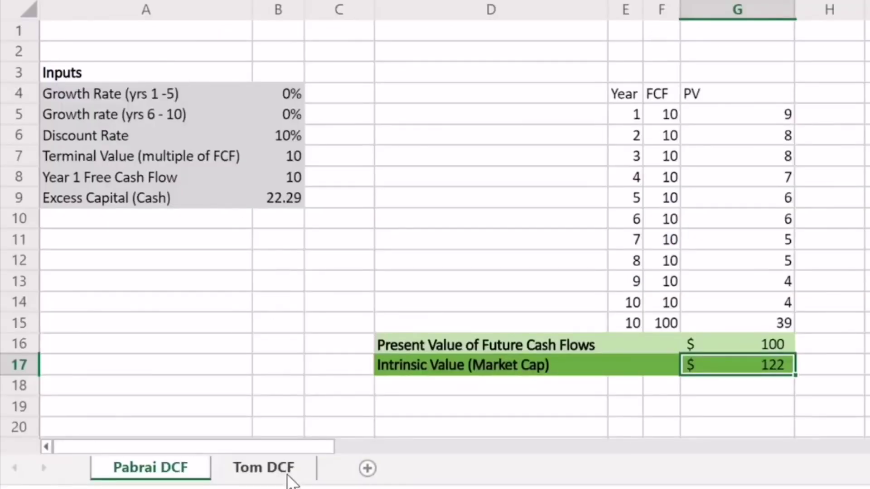
Step: Open the Tom DCF sheet and examine its Intrinsic Value (Enterprise Value) for Ford
{"action": "left_click", "coordinate": [280, 473]}
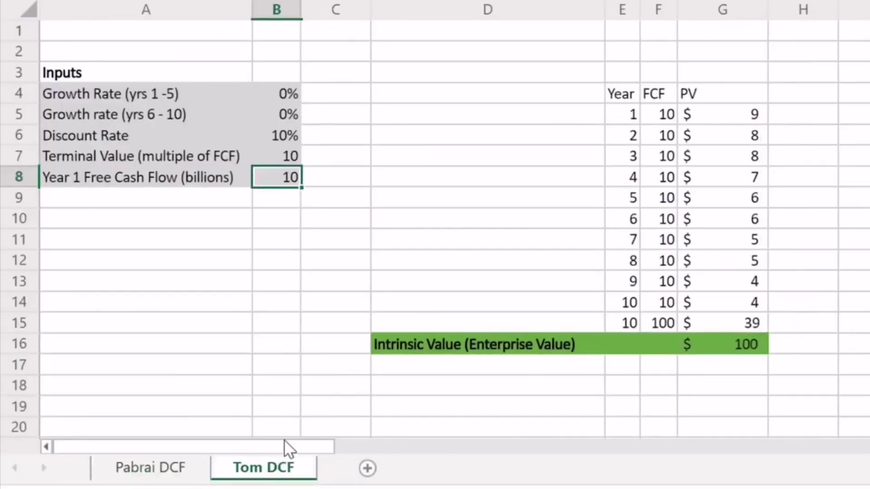
{"action": "key", "text": "ctrl+End"}
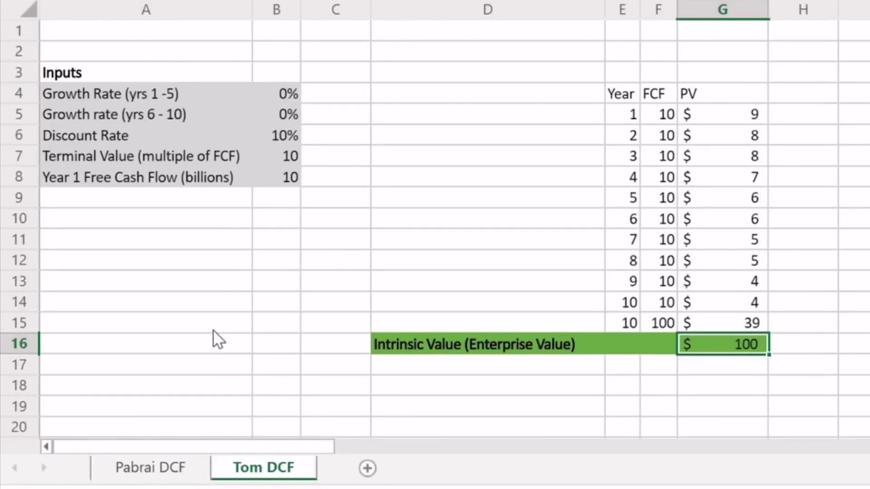
{"action": "left_click", "coordinate": [236, 327]}
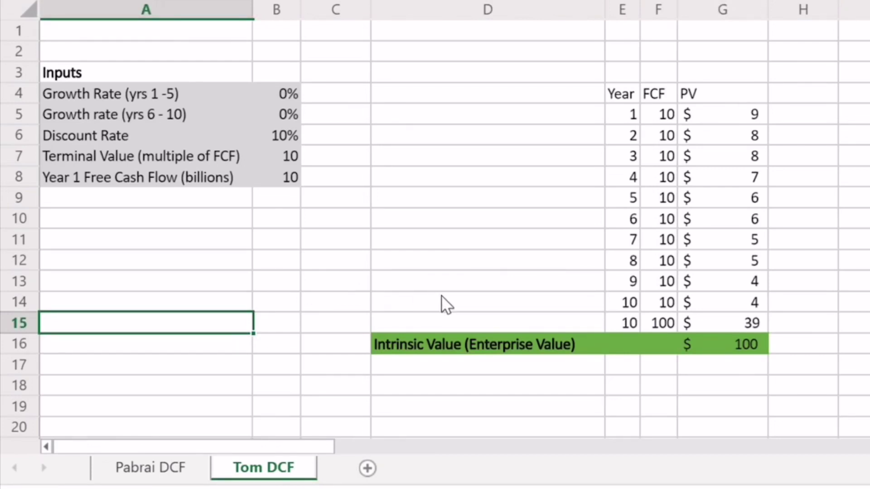
{"action": "left_click", "coordinate": [724, 349]}
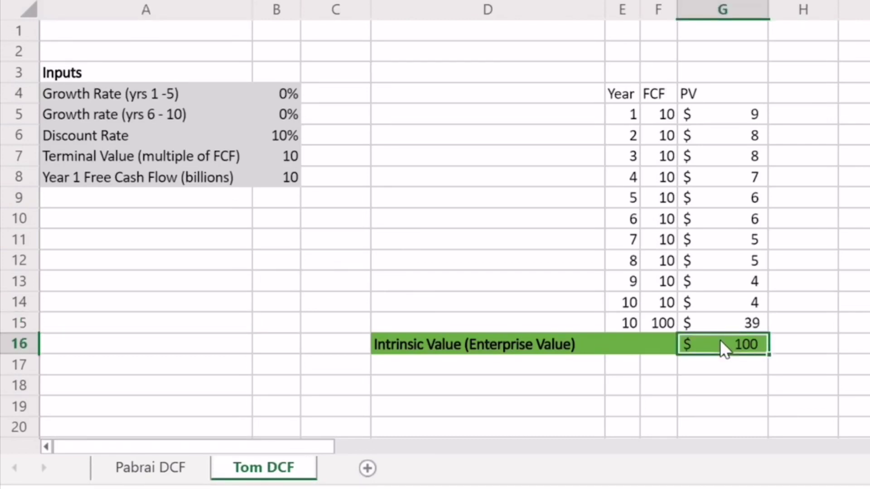
Step: Compare the Pabrai DCF result with Ford's market cap and the Tom DCF result with Ford's enterprise value on Yahoo Finance
{"action": "left_click", "coordinate": [176, 468]}
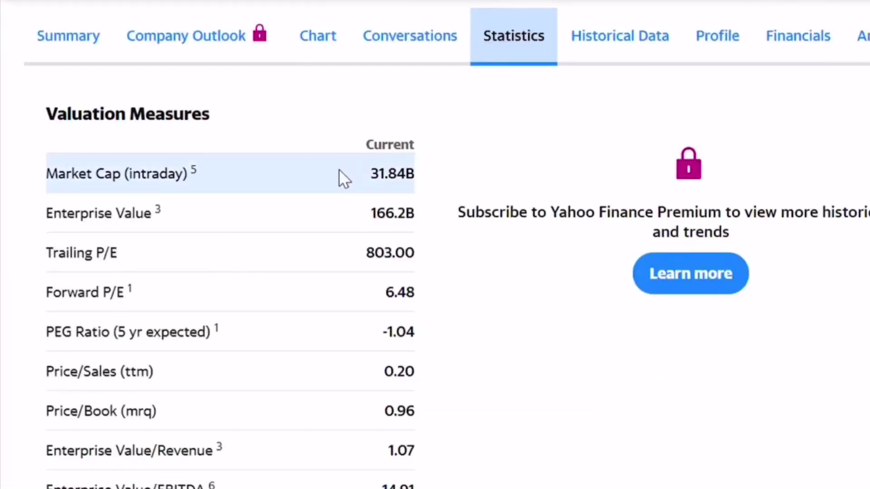
{"action": "left_click_drag", "start_coordinate": [370, 174], "coordinate": [423, 181]}
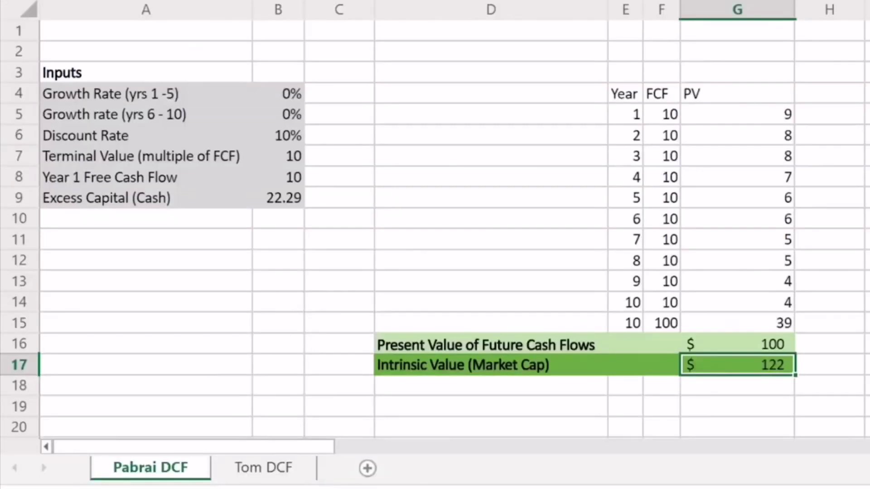
{"action": "left_click", "coordinate": [256, 468]}
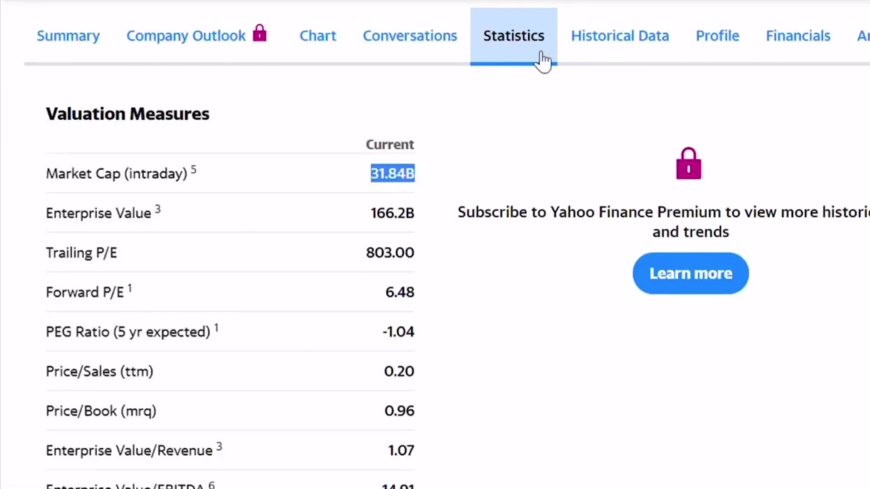
{"action": "left_click_drag", "start_coordinate": [370, 213], "coordinate": [416, 224]}
{"action": "left_click", "coordinate": [414, 222]}
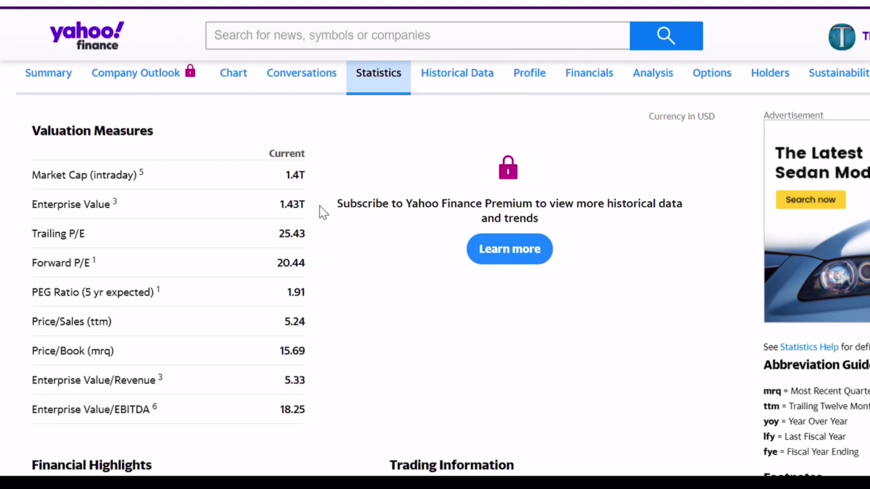
Step: Examine Apple's total cash and total debt in the Yahoo Finance statistics, and return to its market cap and enterprise value
{"action": "scroll", "coordinate": [323, 212], "scroll_direction": "down", "scroll_amount": 5}
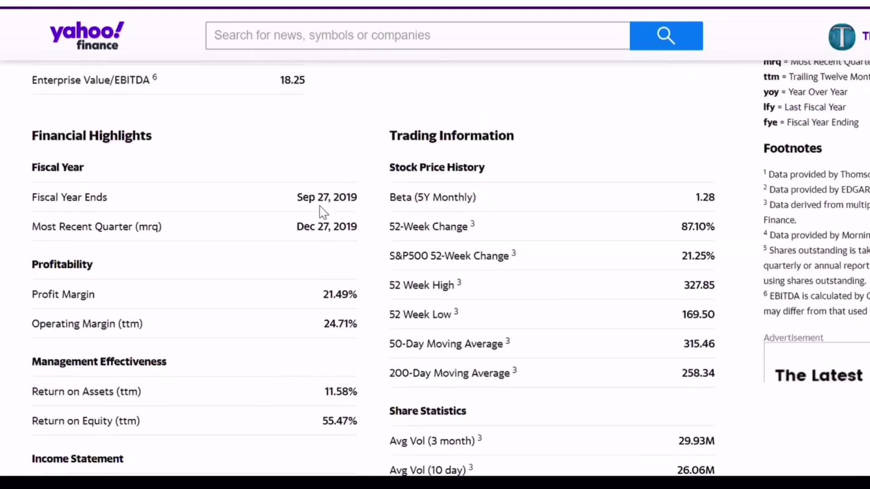
{"action": "scroll", "coordinate": [323, 212], "scroll_direction": "down", "scroll_amount": 4}
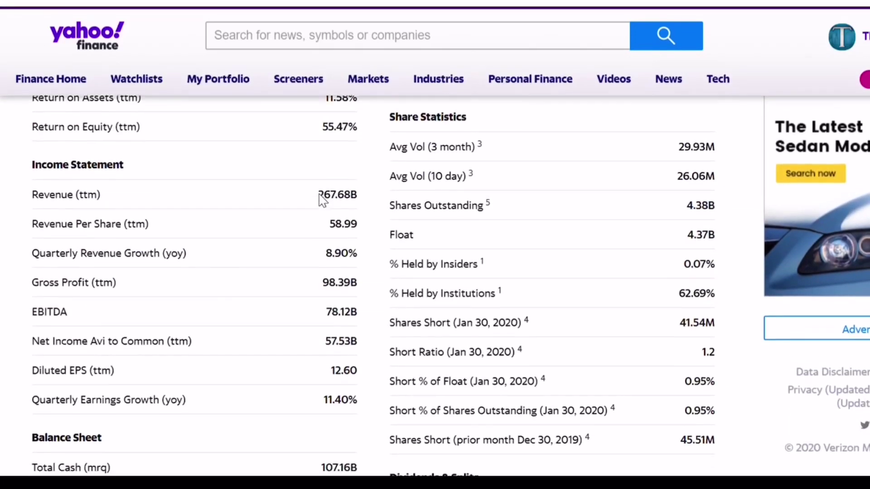
{"action": "scroll", "coordinate": [319, 207], "scroll_direction": "down", "scroll_amount": 6}
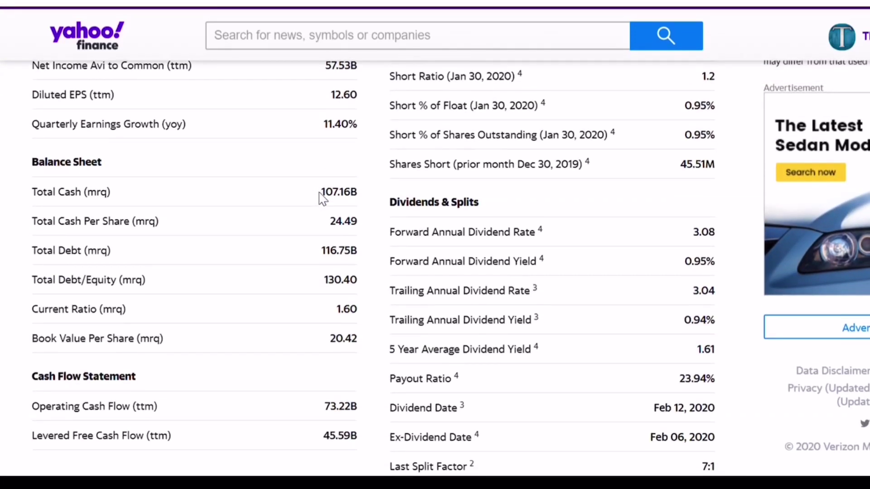
{"action": "left_click_drag", "start_coordinate": [320, 192], "coordinate": [356, 203]}
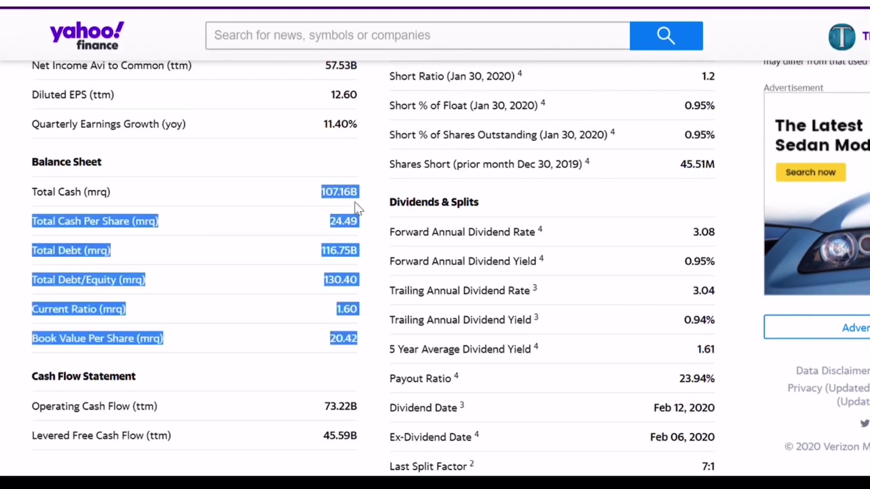
{"action": "left_click", "coordinate": [336, 249]}
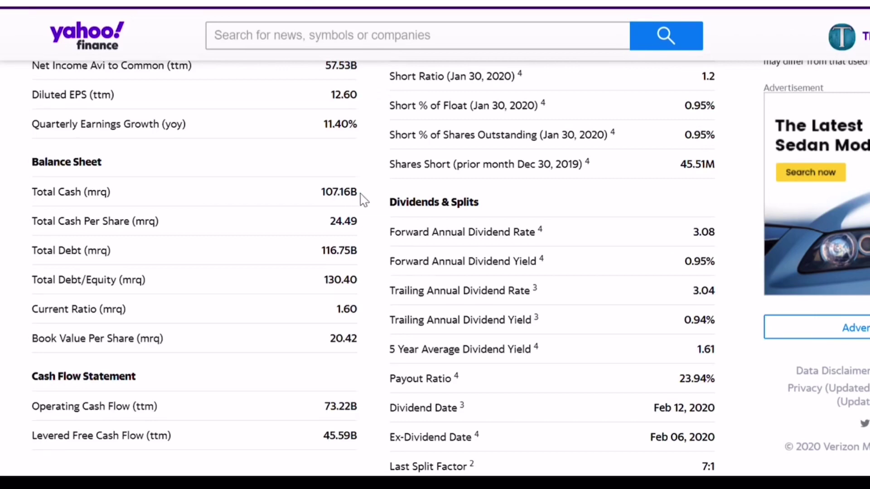
{"action": "scroll", "coordinate": [363, 199], "scroll_direction": "up", "scroll_amount": 15}
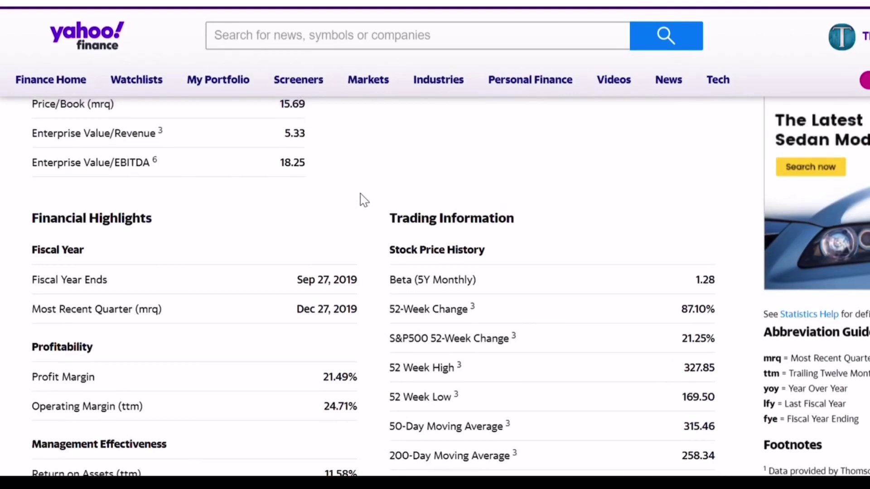
{"action": "scroll", "coordinate": [362, 199], "scroll_direction": "down", "scroll_amount": 2}
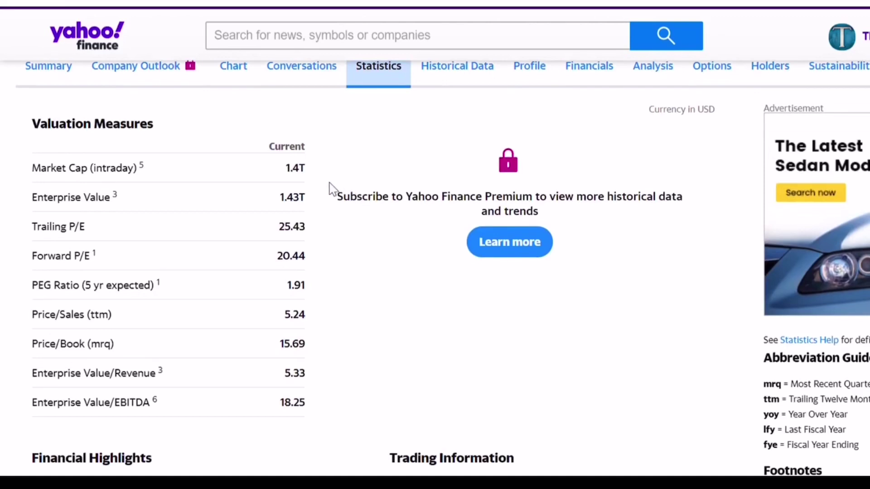